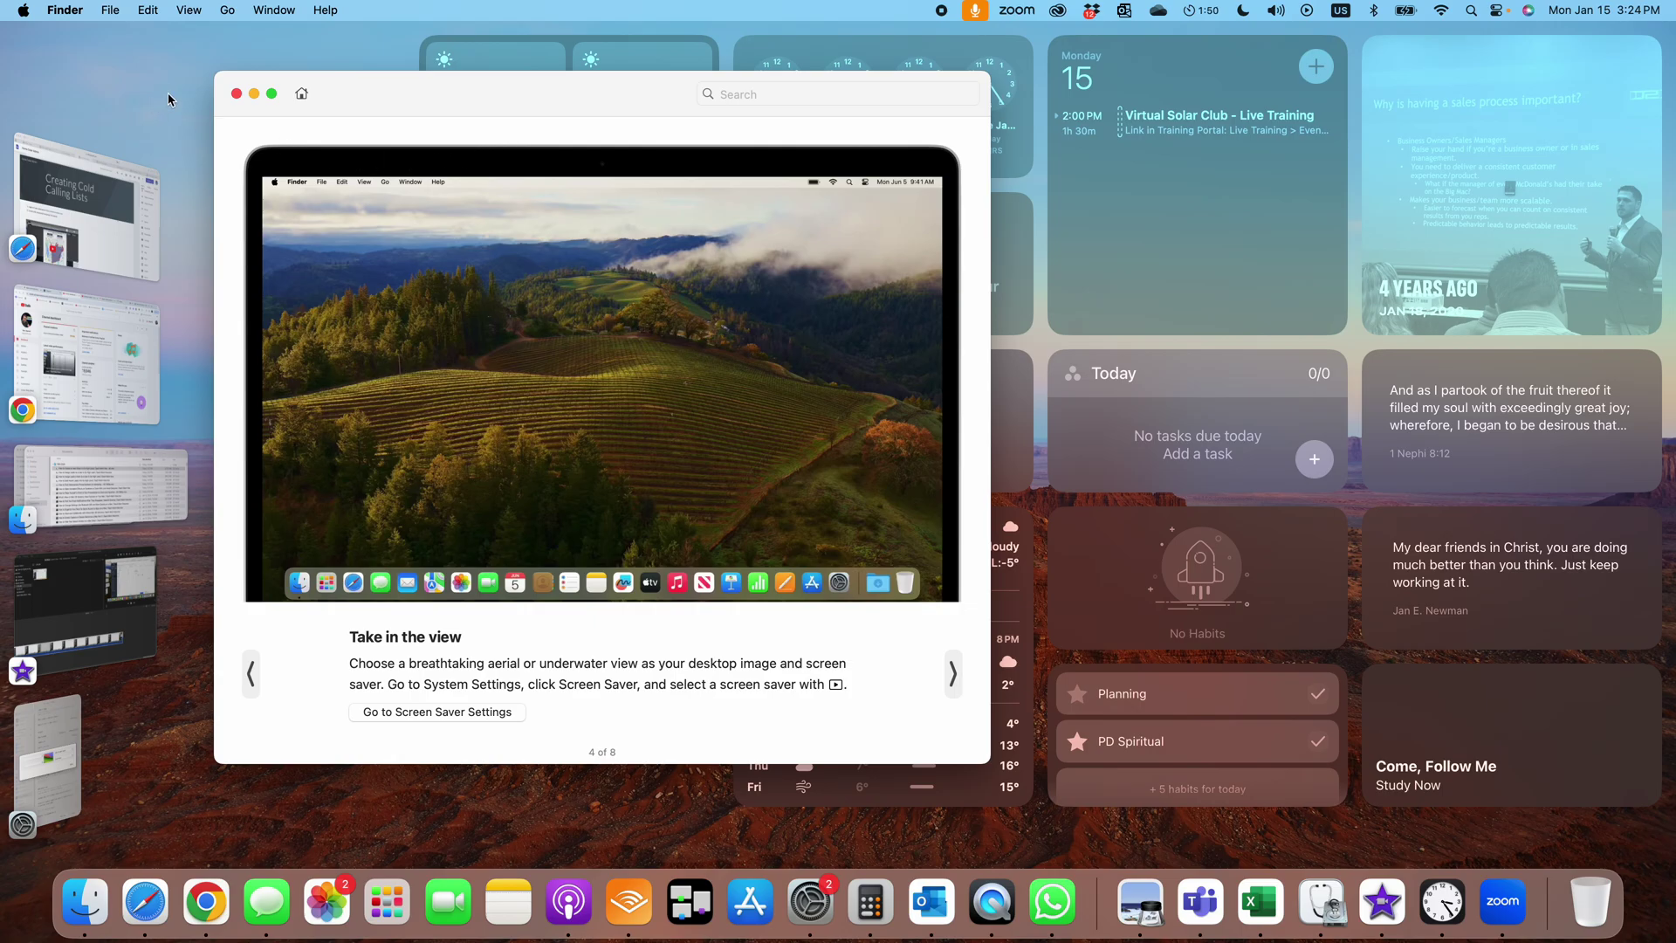
Step: Close the Tips window and hide System Settings to reveal the clocks, calendar, weather and habits widgets
key("super+Tab")
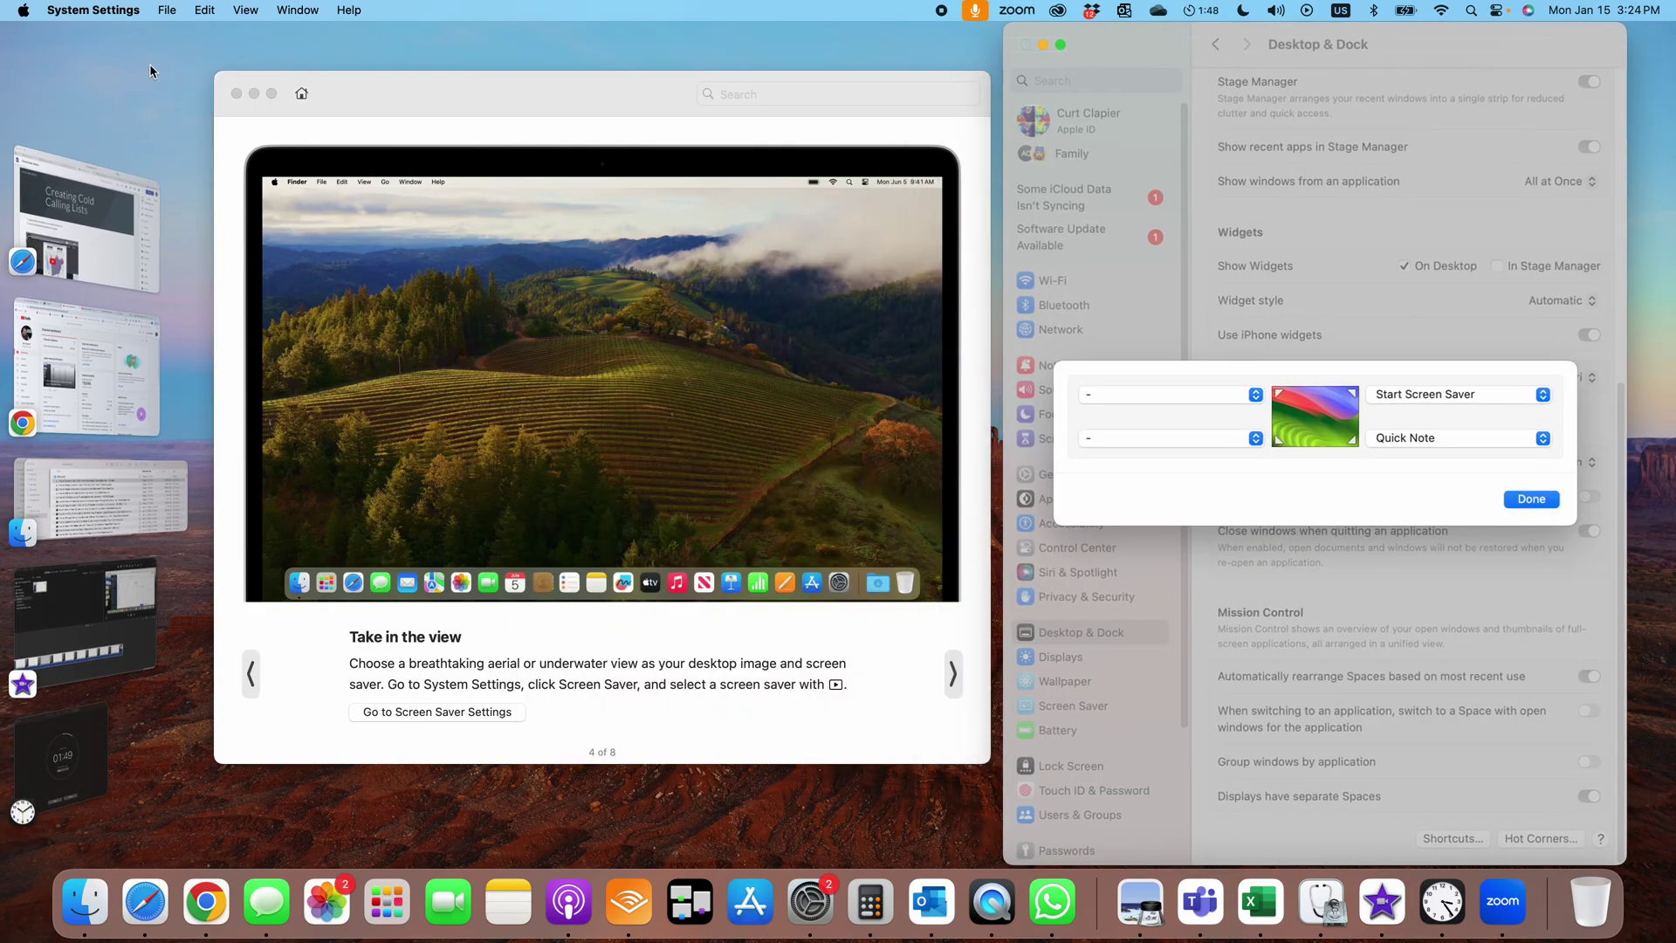
left_click(150, 65)
left_click(149, 65)
left_click(236, 93)
left_click(558, 332)
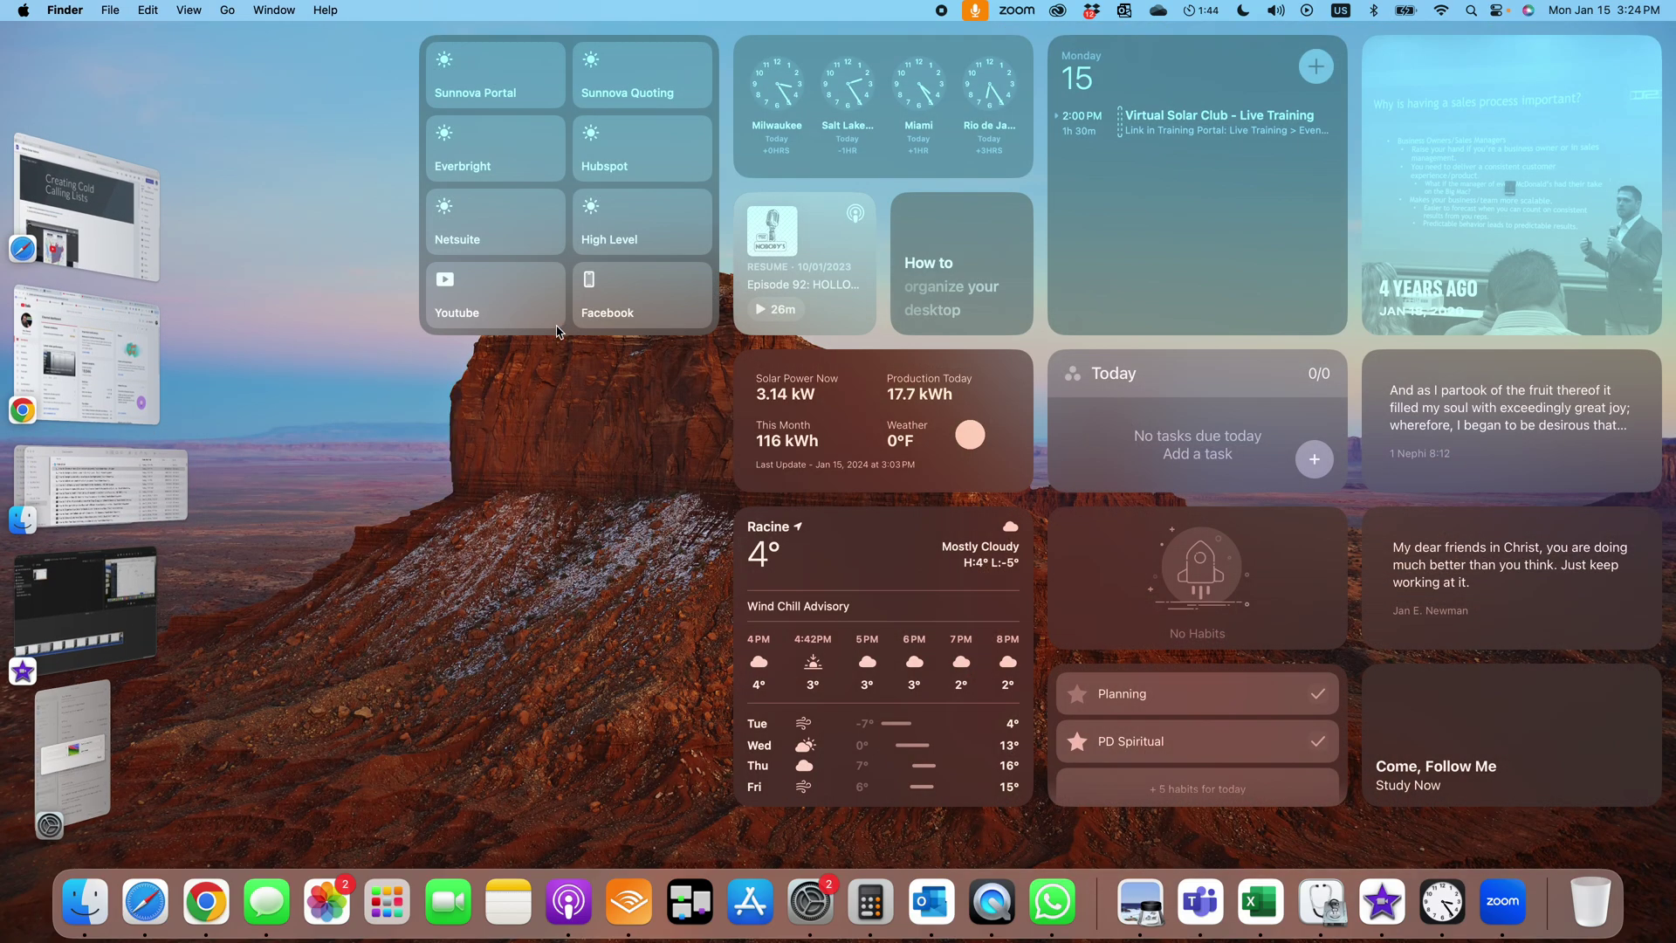
left_click(488, 548)
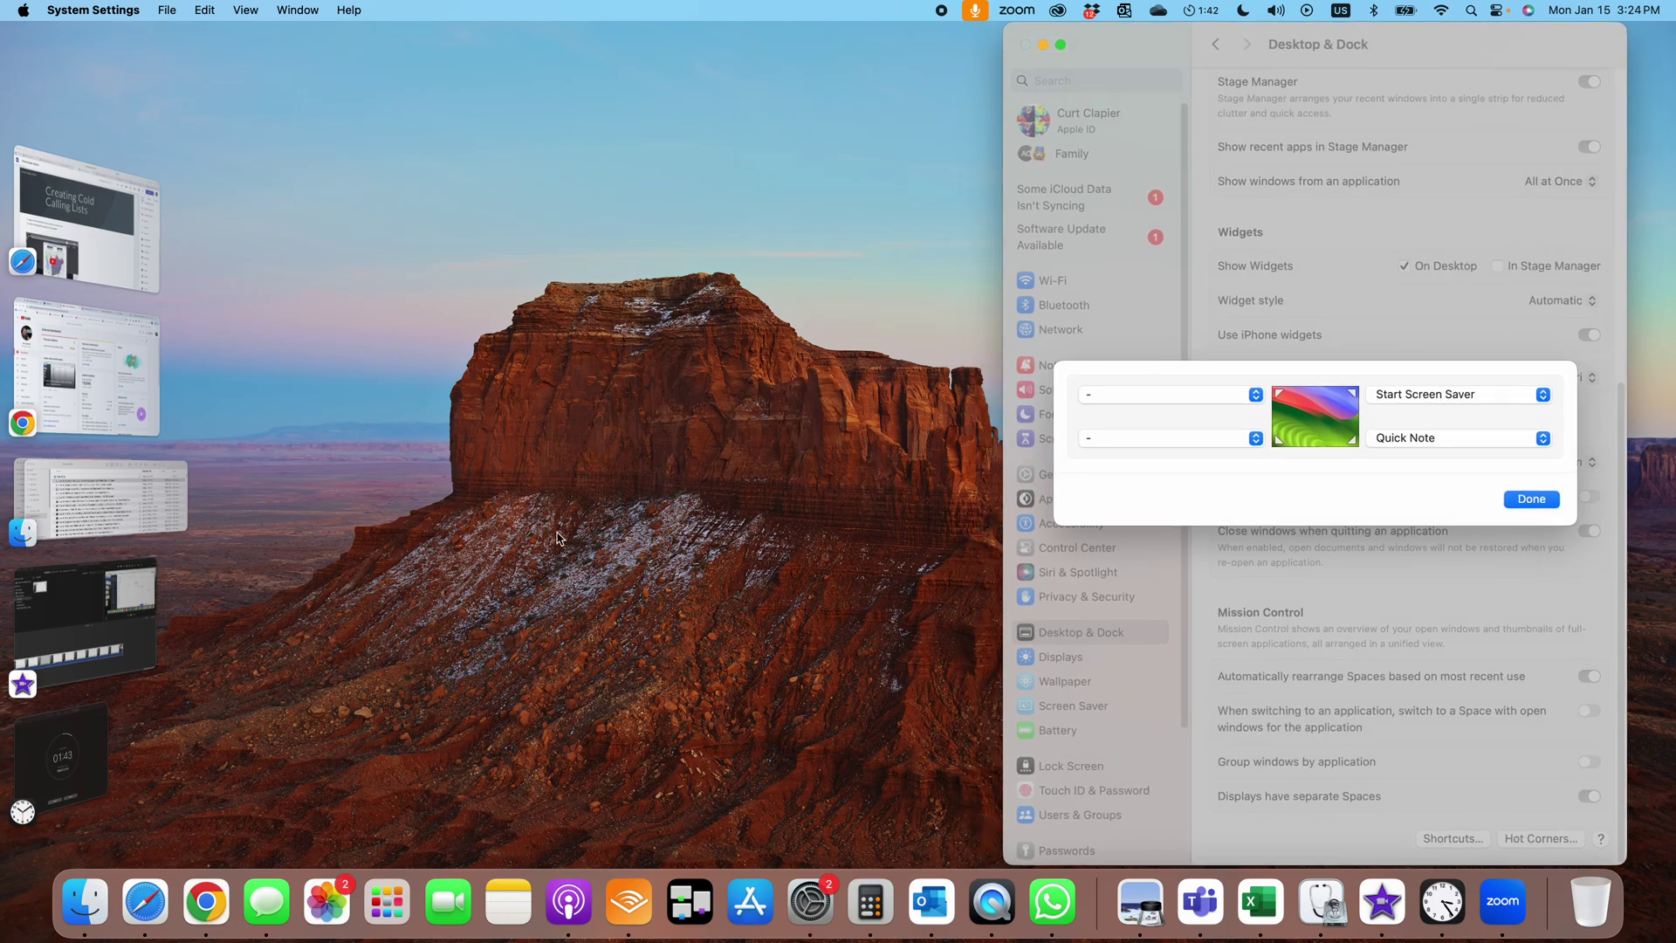
left_click(673, 452)
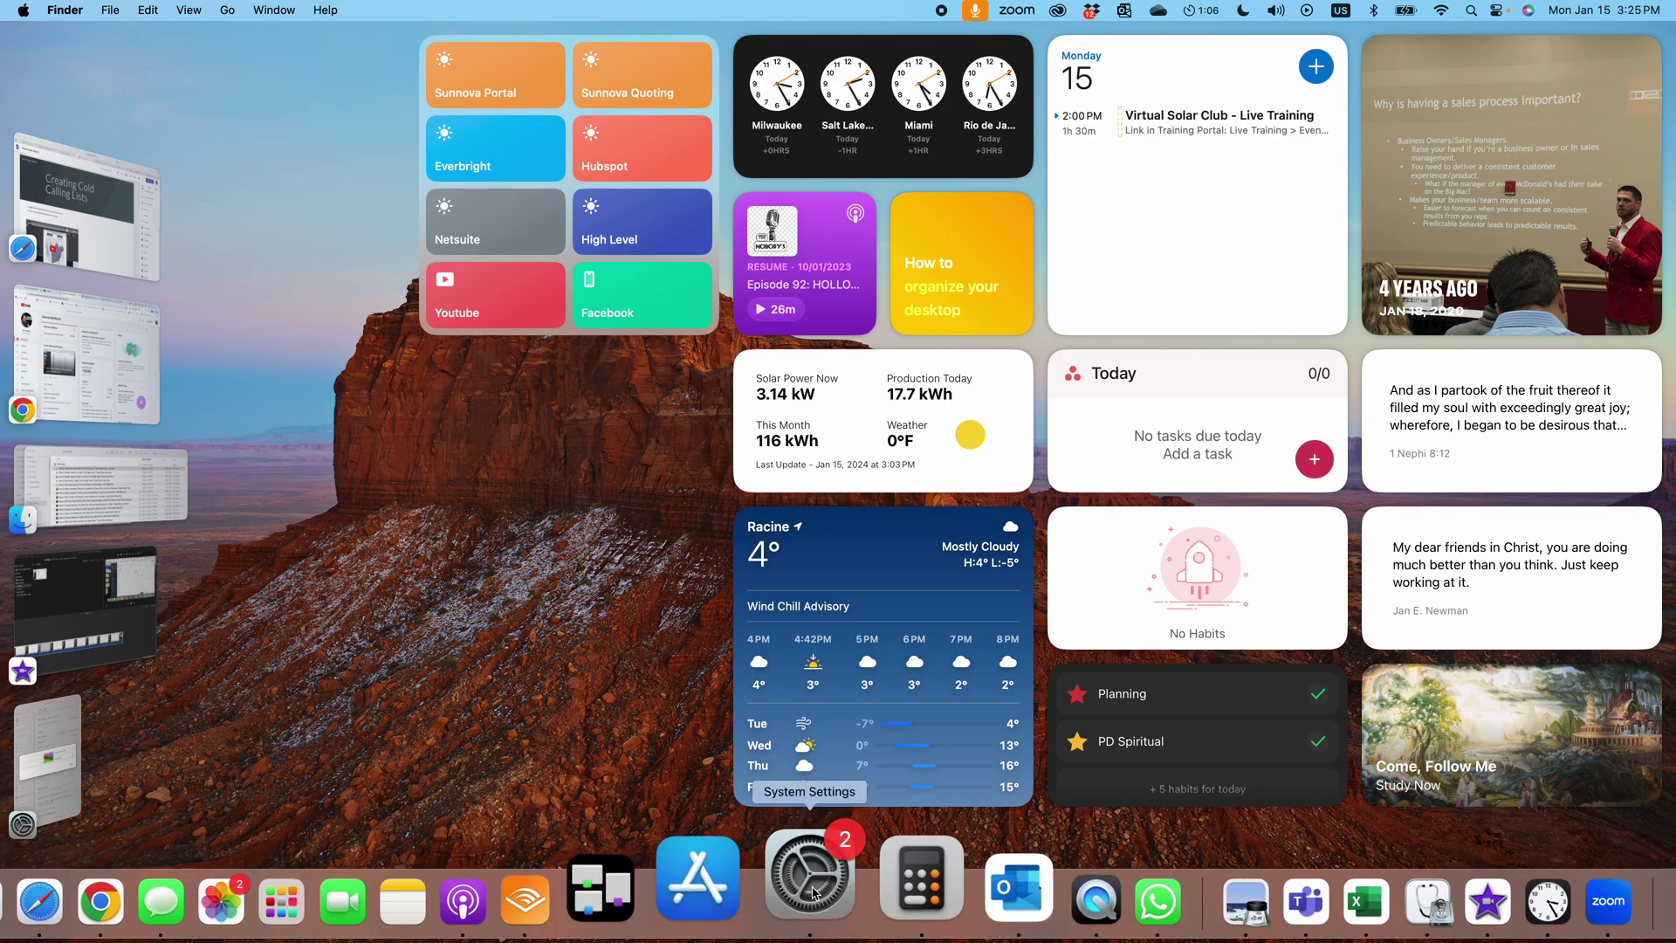
Step: From Control Center's Display section, open Display Settings and dismiss the Hot Corners sheet
left_click(1498, 12)
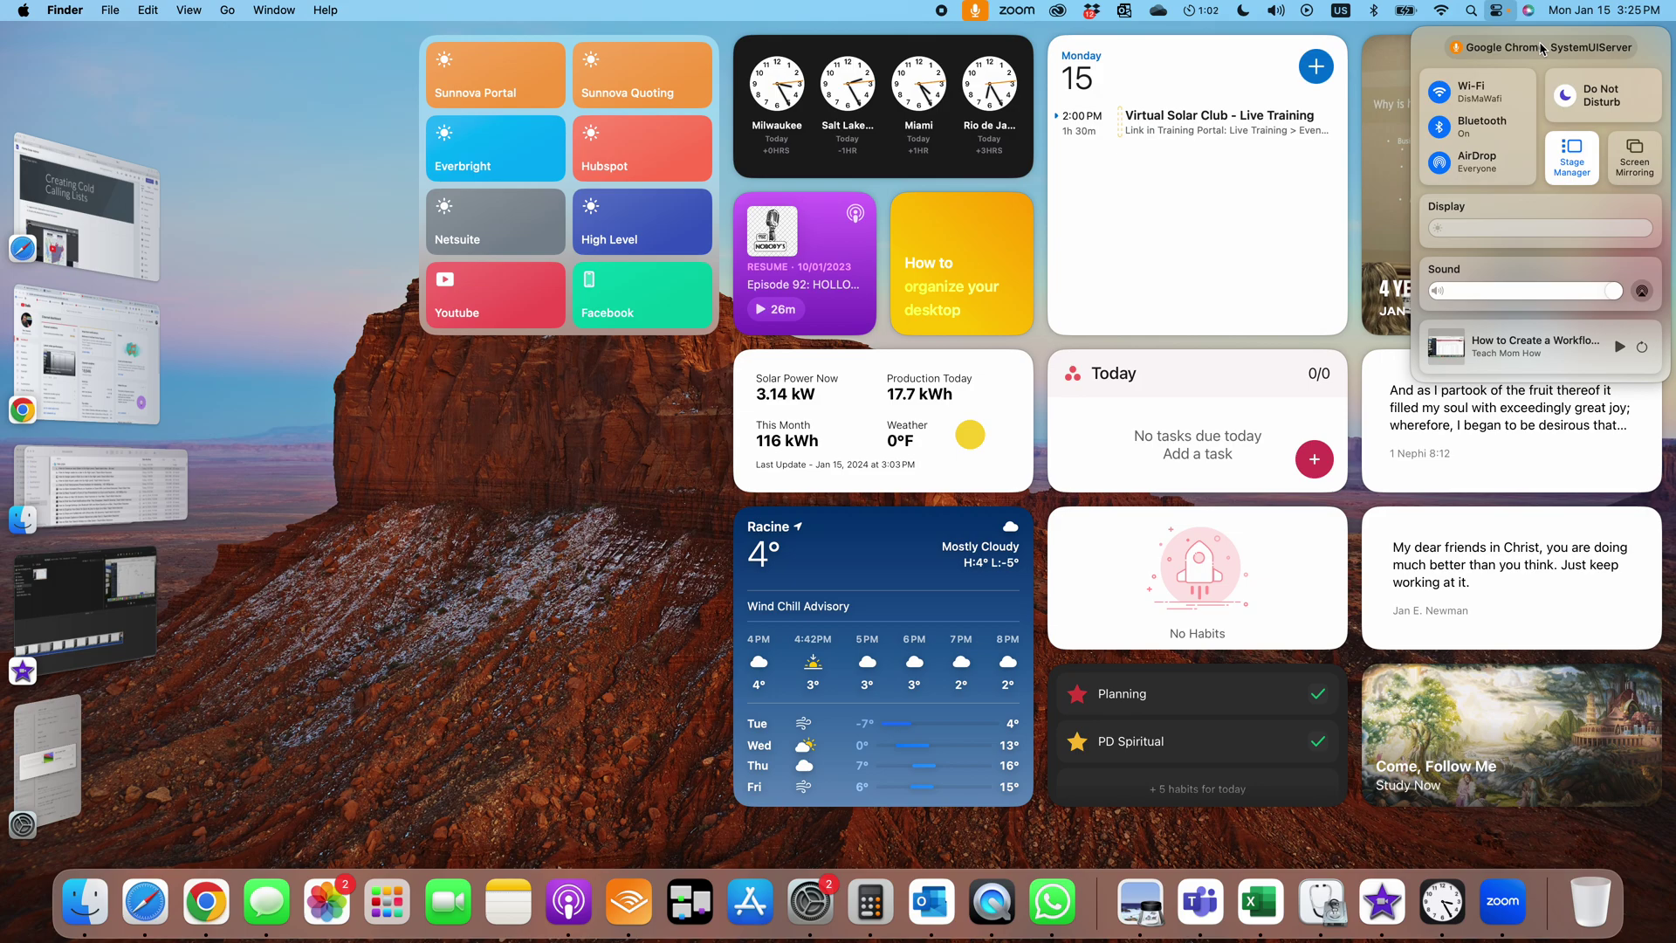
left_click(1497, 11)
left_click(1497, 12)
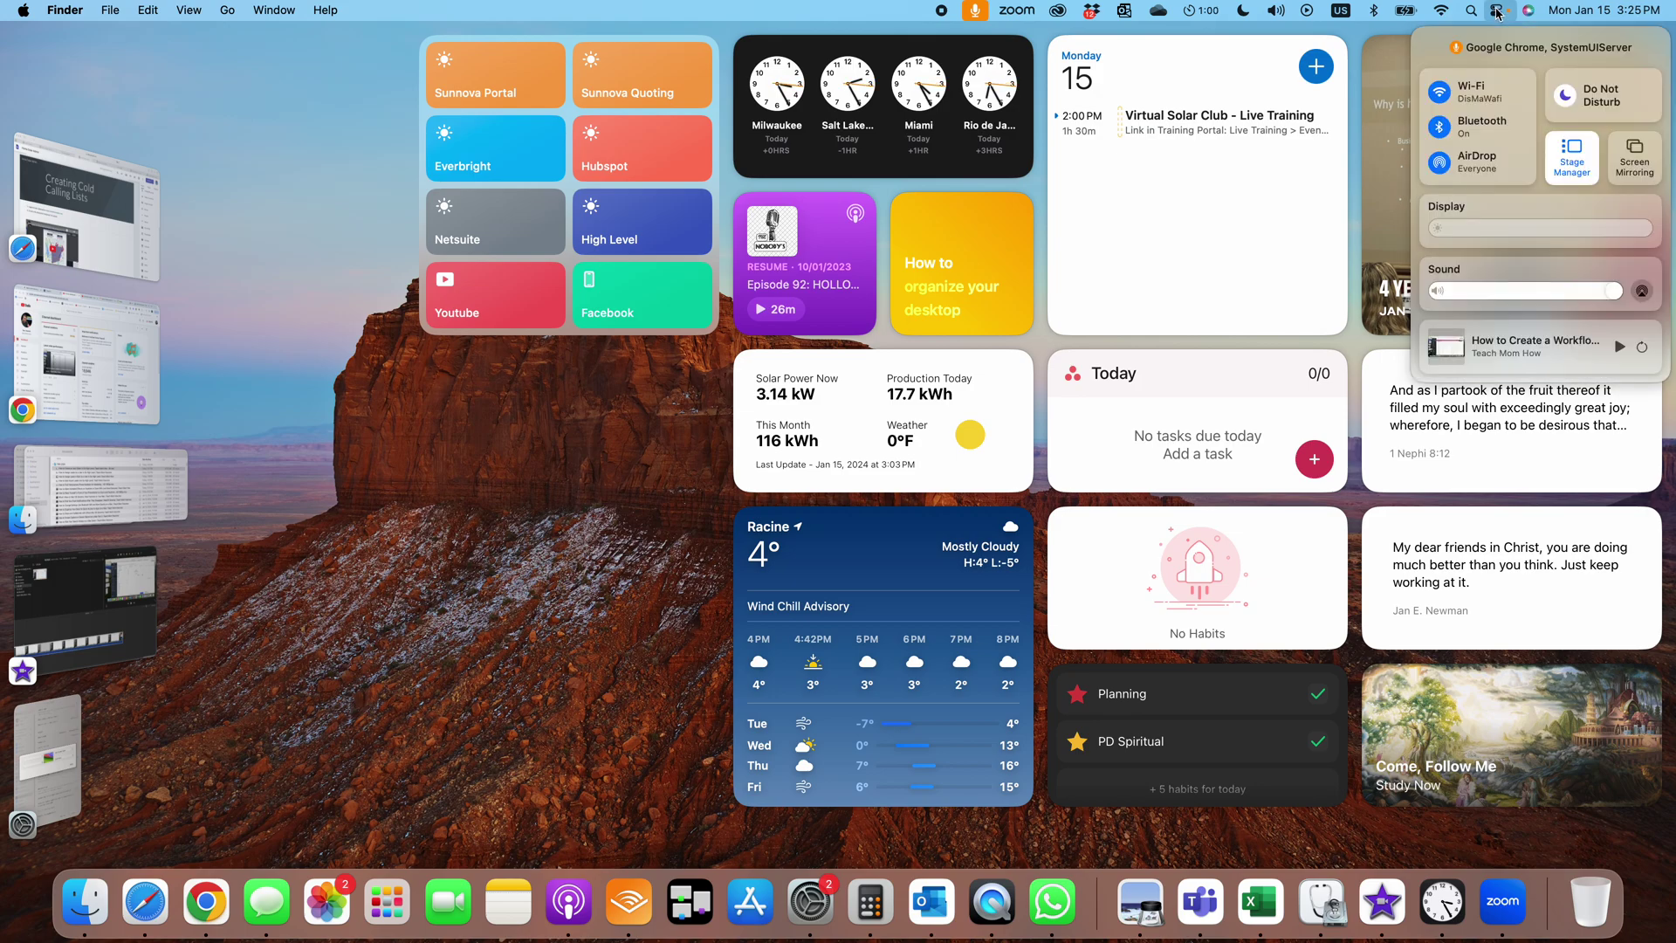
left_click(1649, 209)
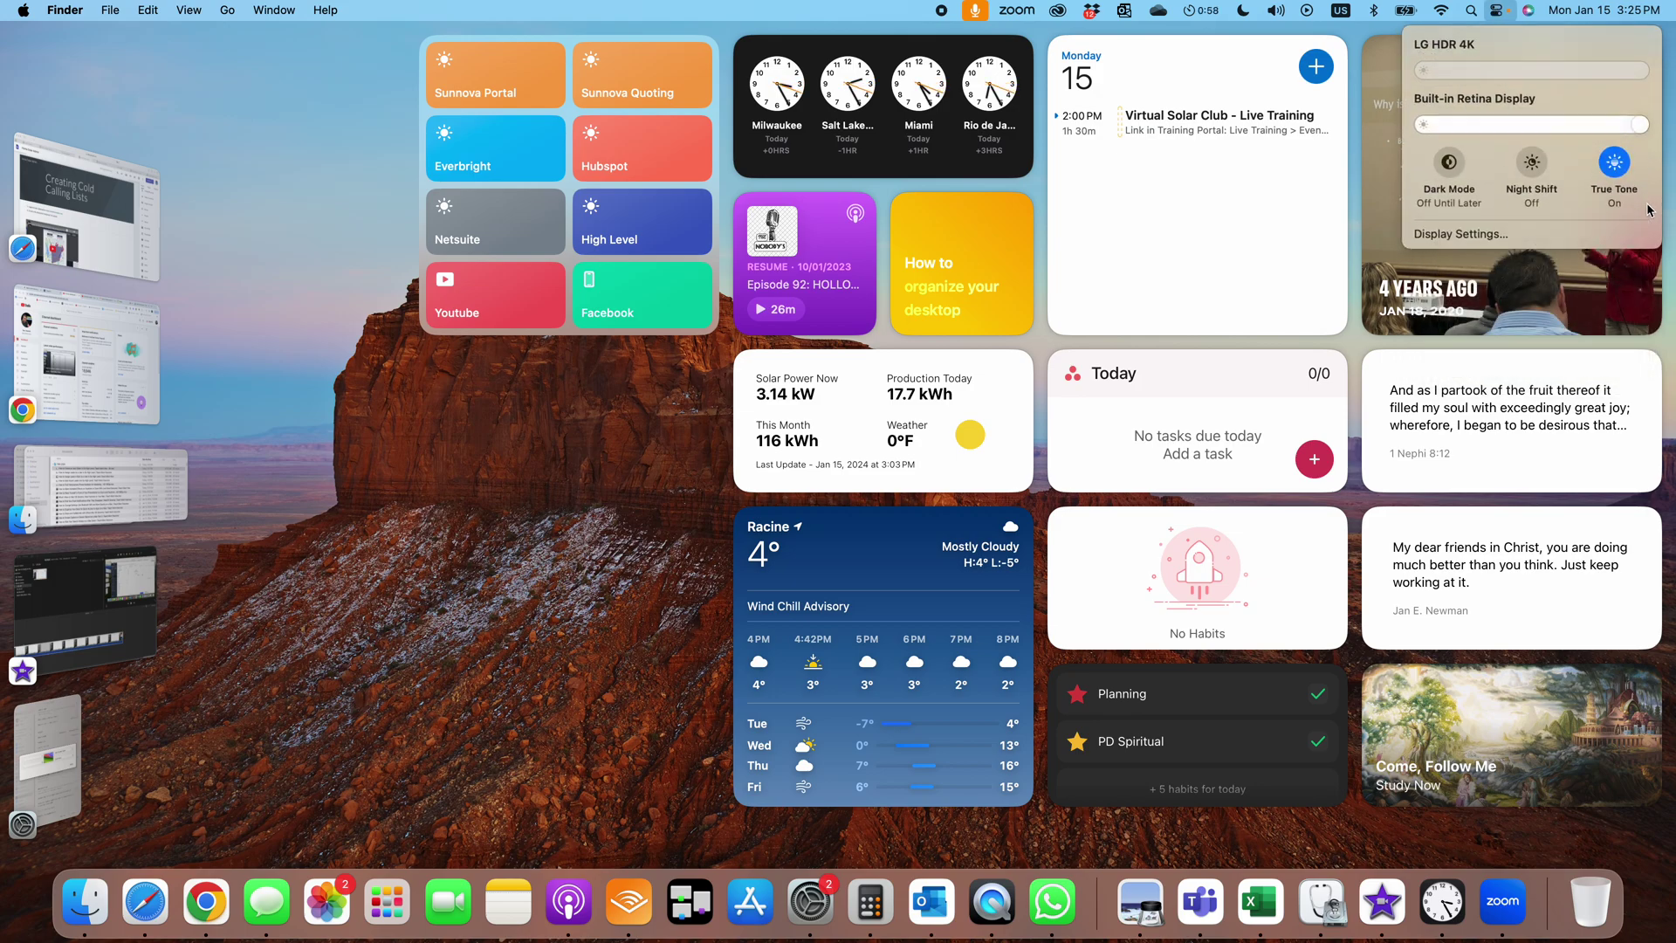
left_click(1462, 235)
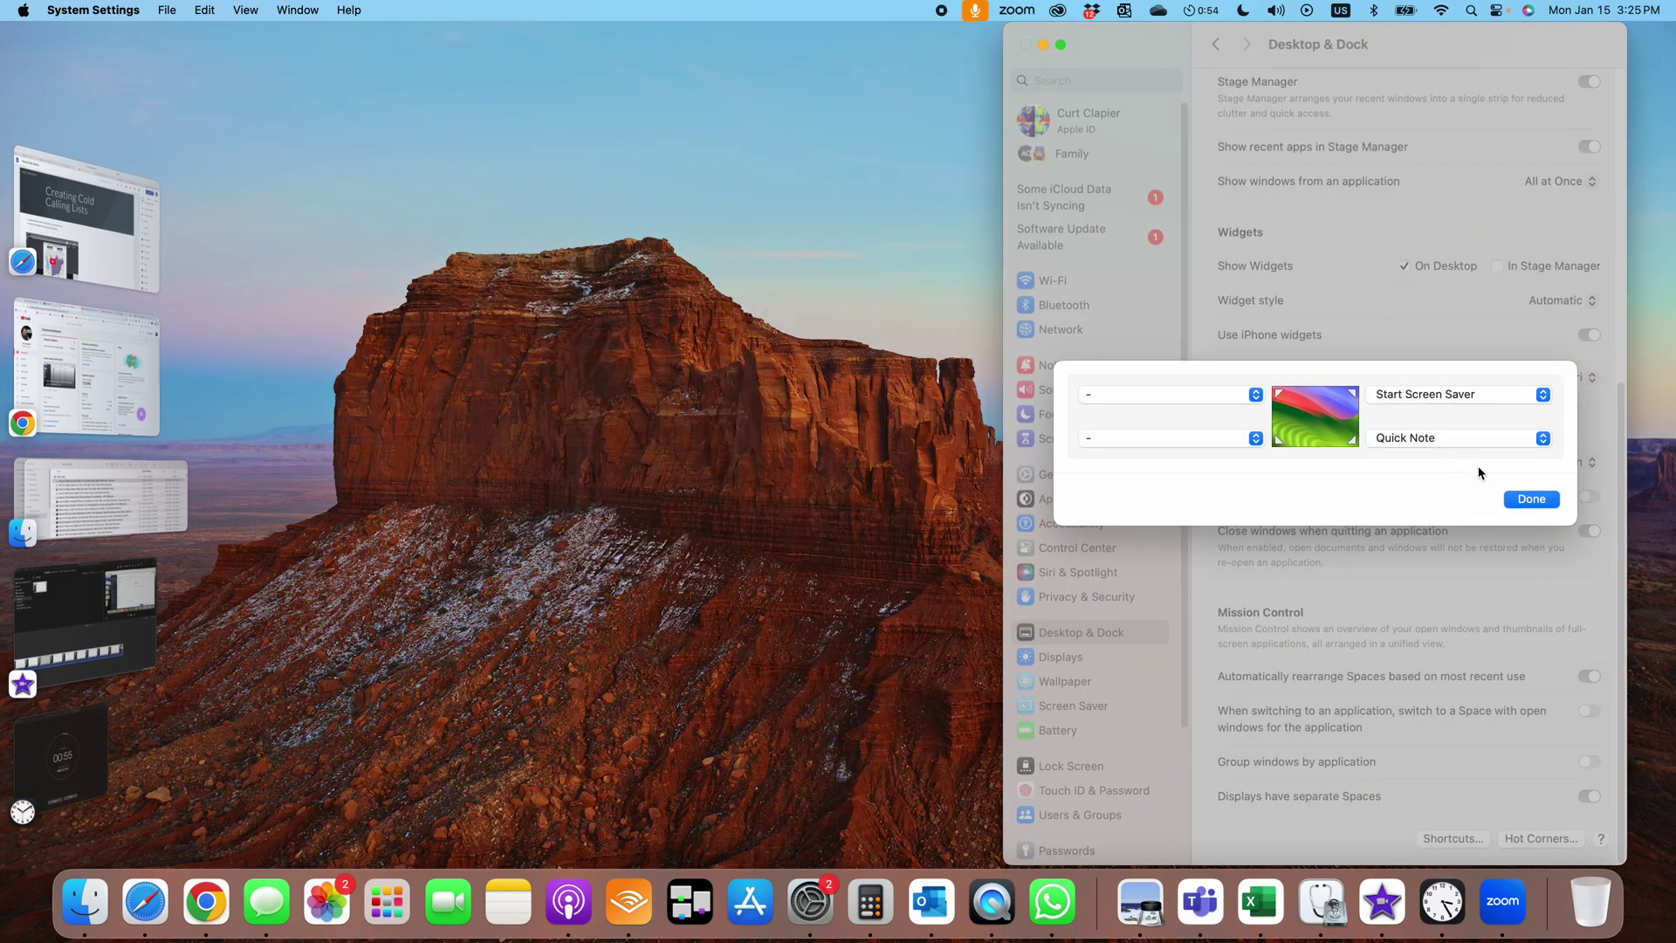
left_click(1532, 499)
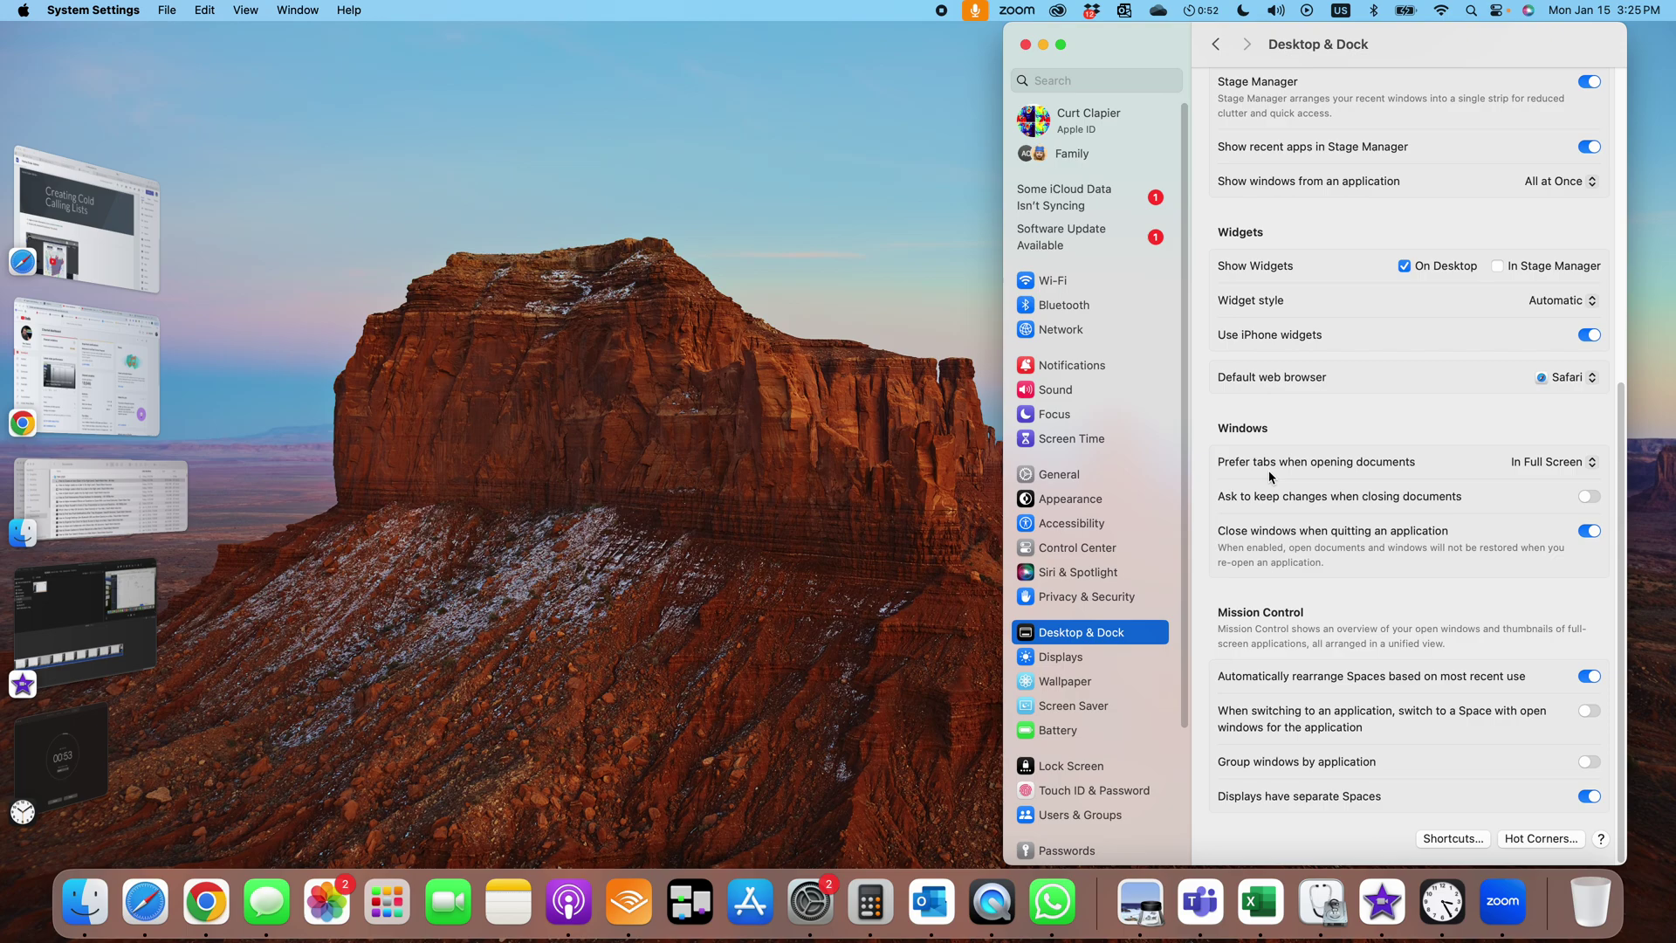
Step: Switch between Wallpaper and Screen Saver settings, ending on Screen Saver showing Utah Evening
scroll(1135, 646, "down", 2)
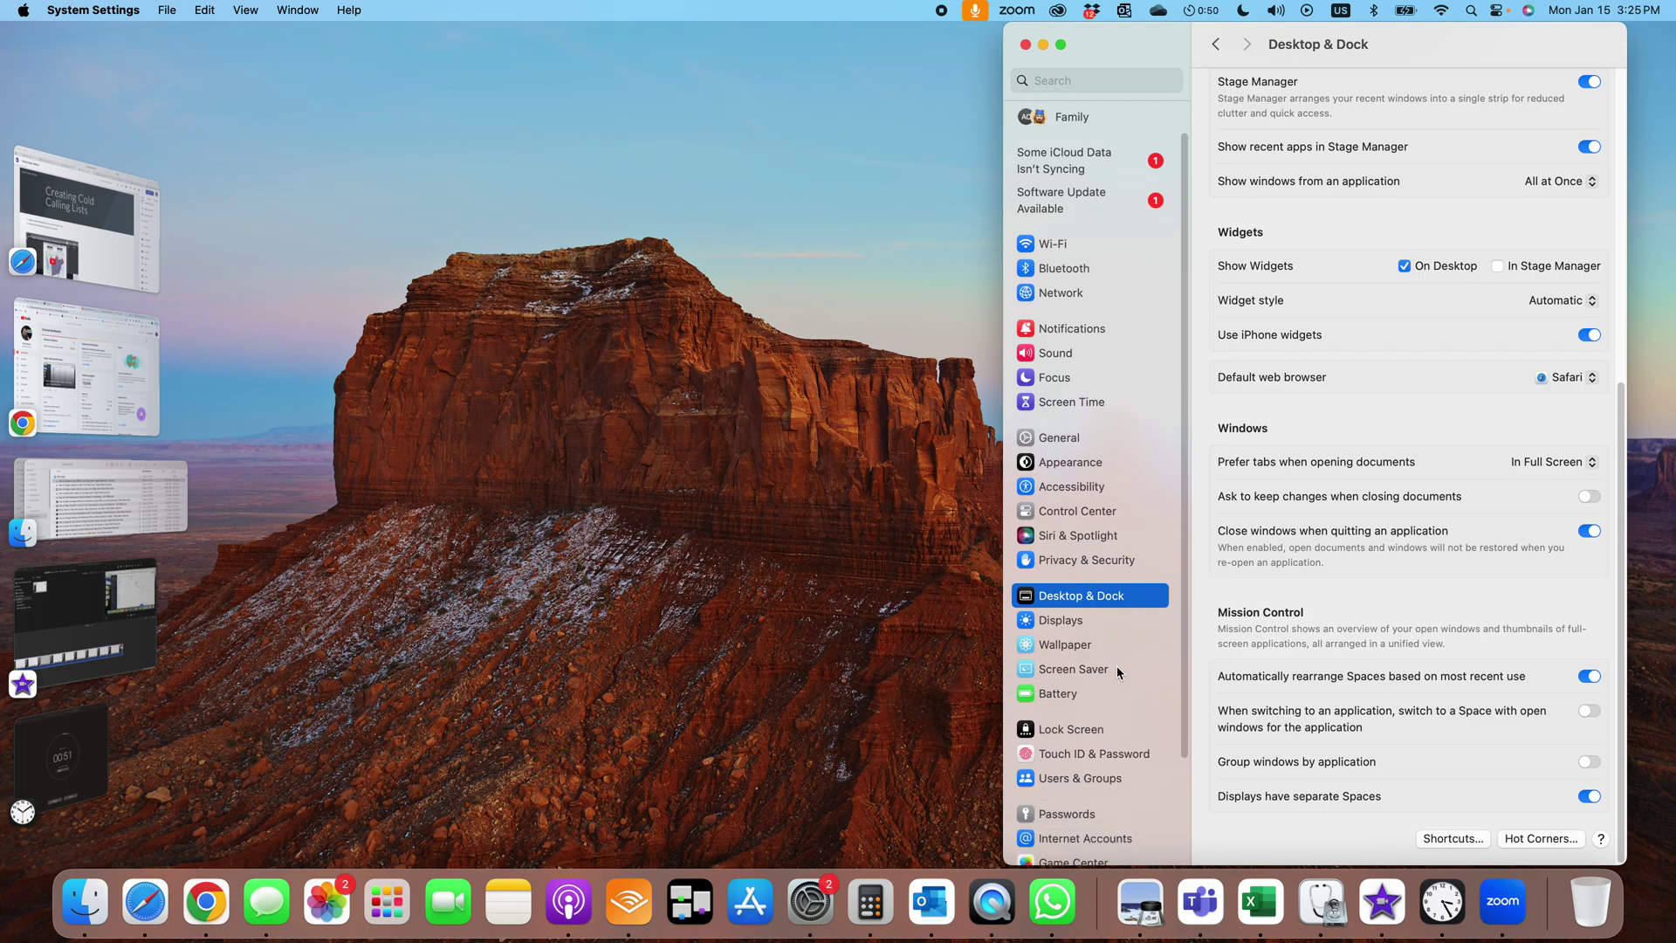
left_click(1117, 672)
left_click(1113, 649)
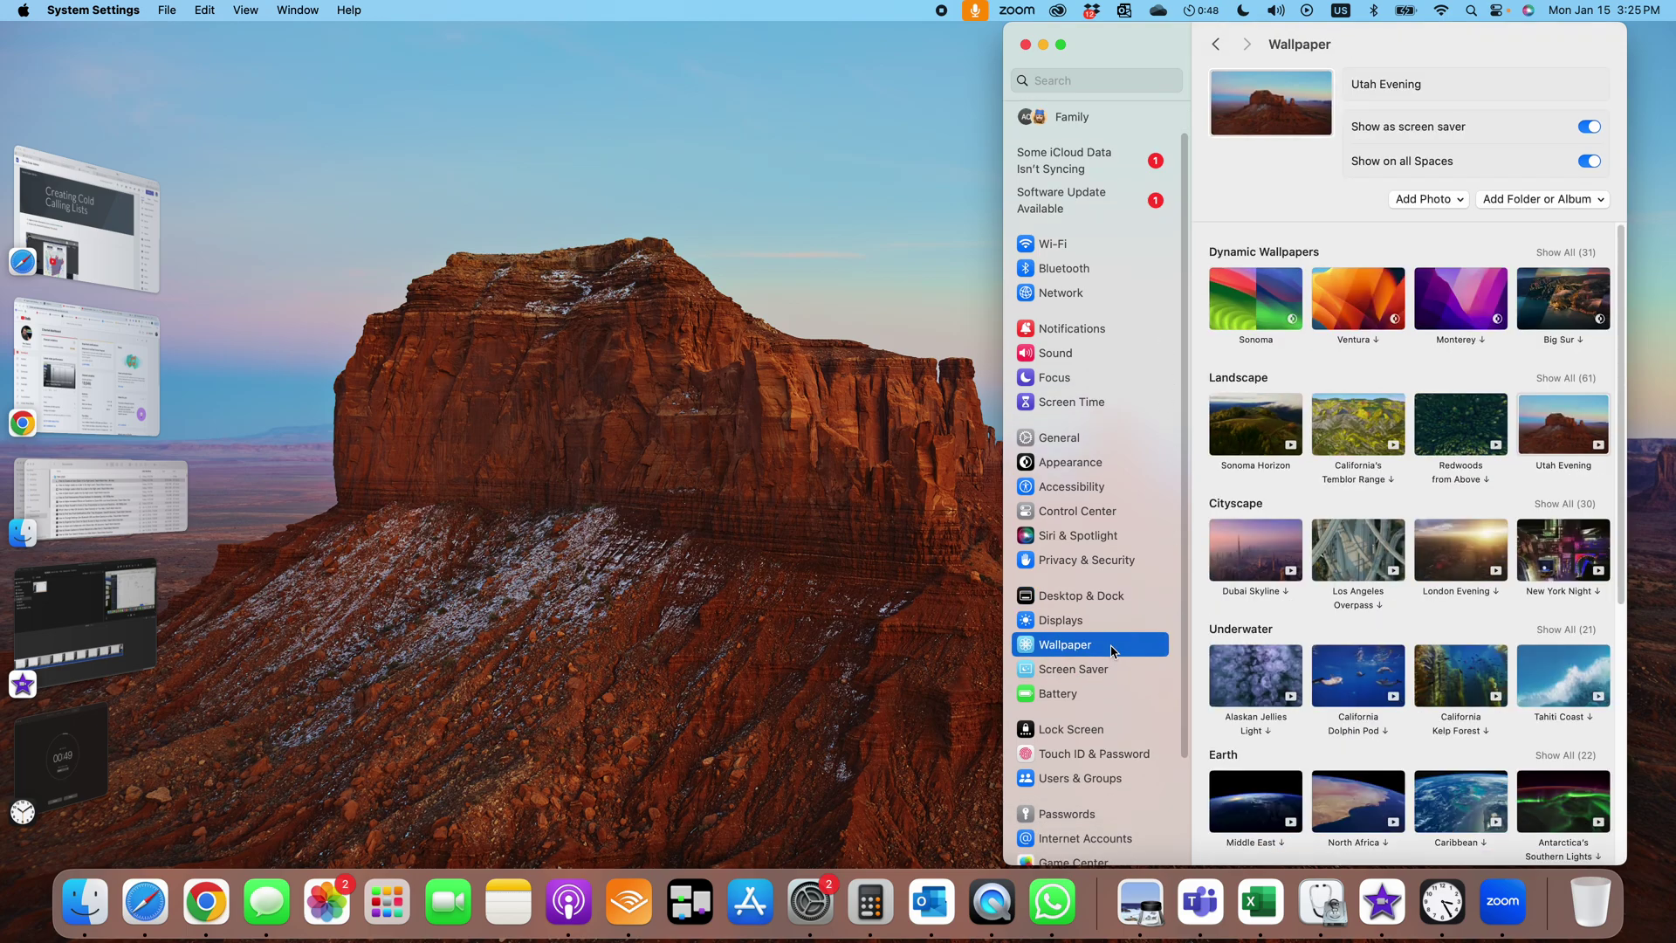
left_click(1114, 672)
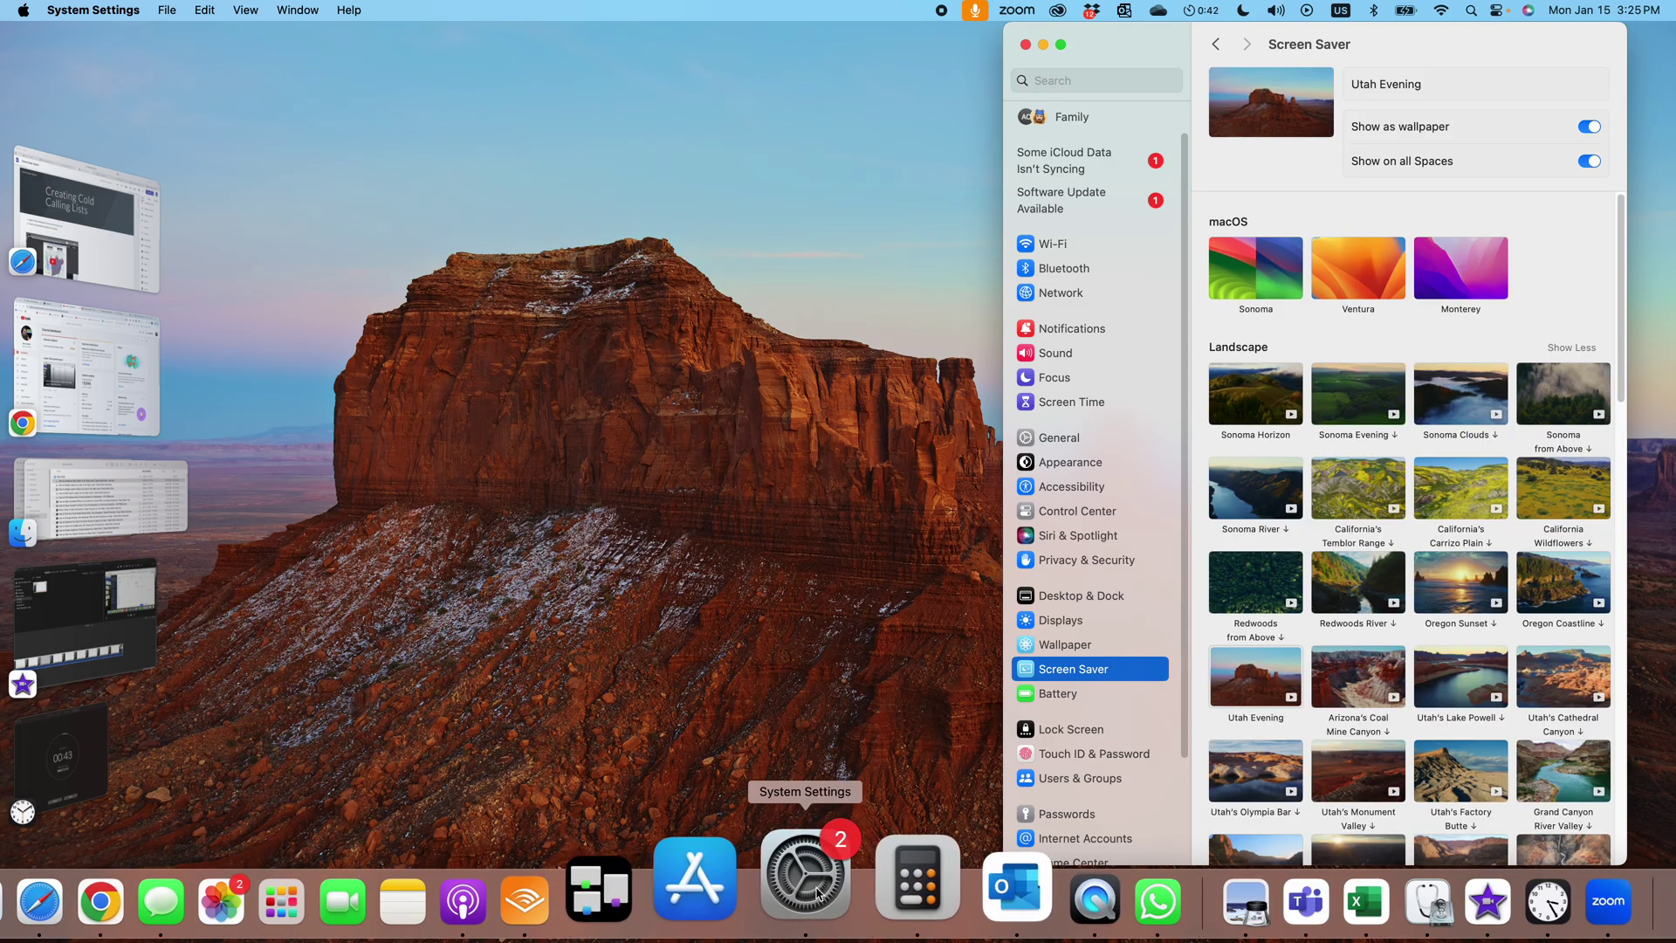
left_click(24, 11)
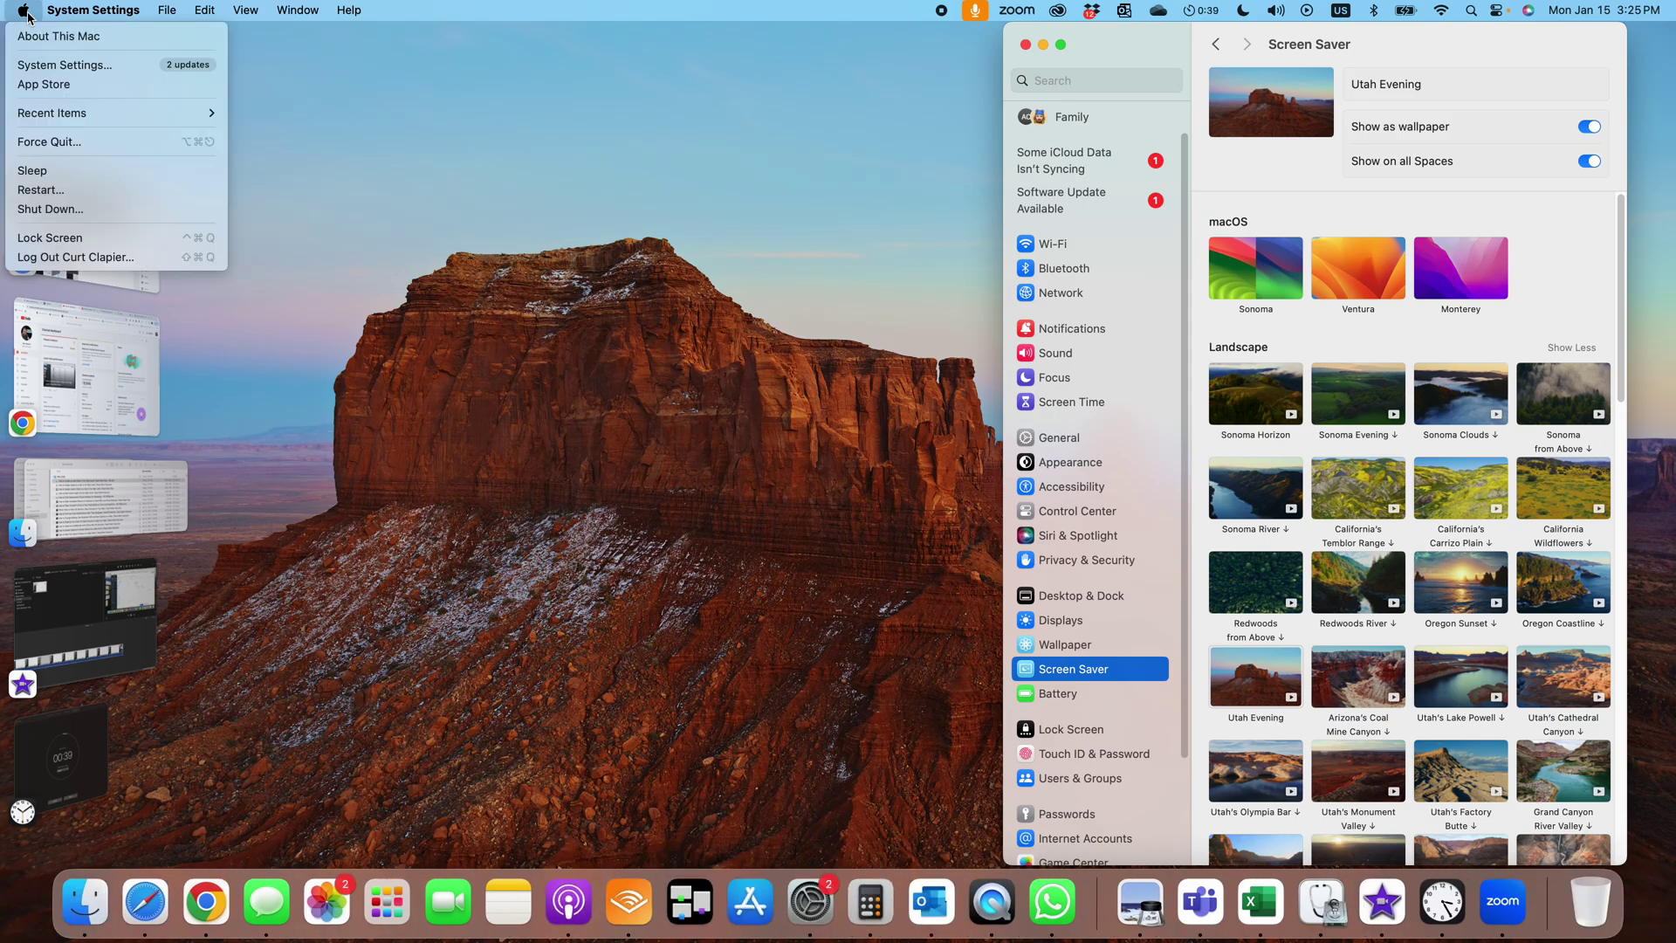
left_click(87, 66)
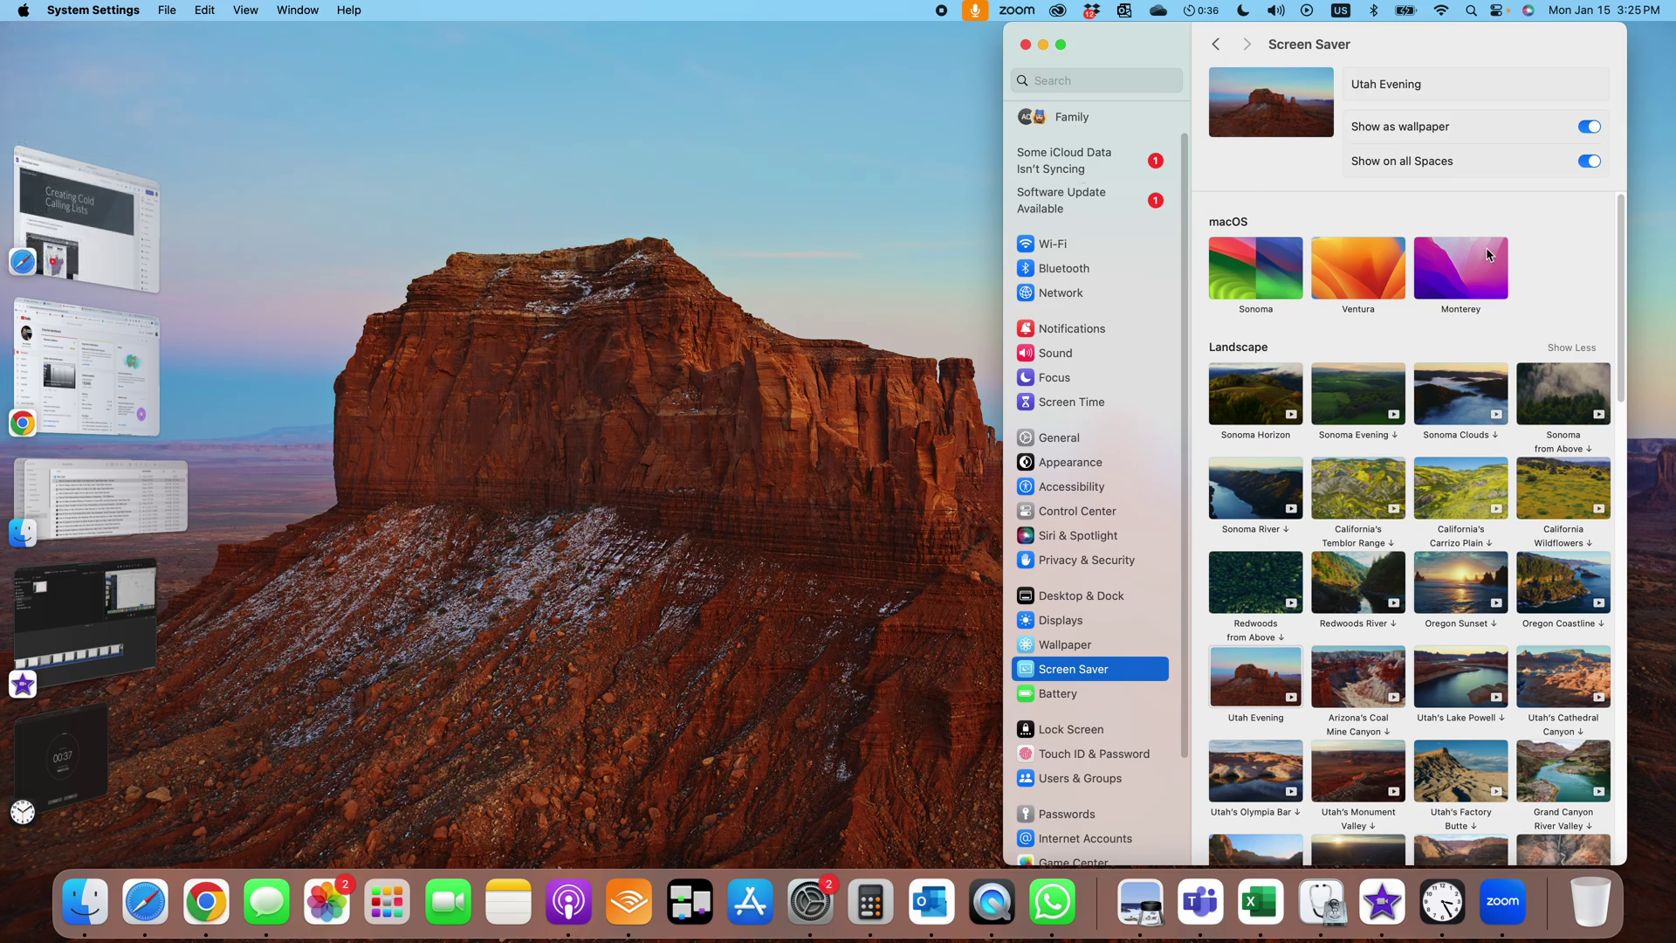
Step: Choose Shuffle All from Shuffle Aerials, rotating 134 aerials every 12 hours as screen saver and wallpaper
left_click(1067, 649)
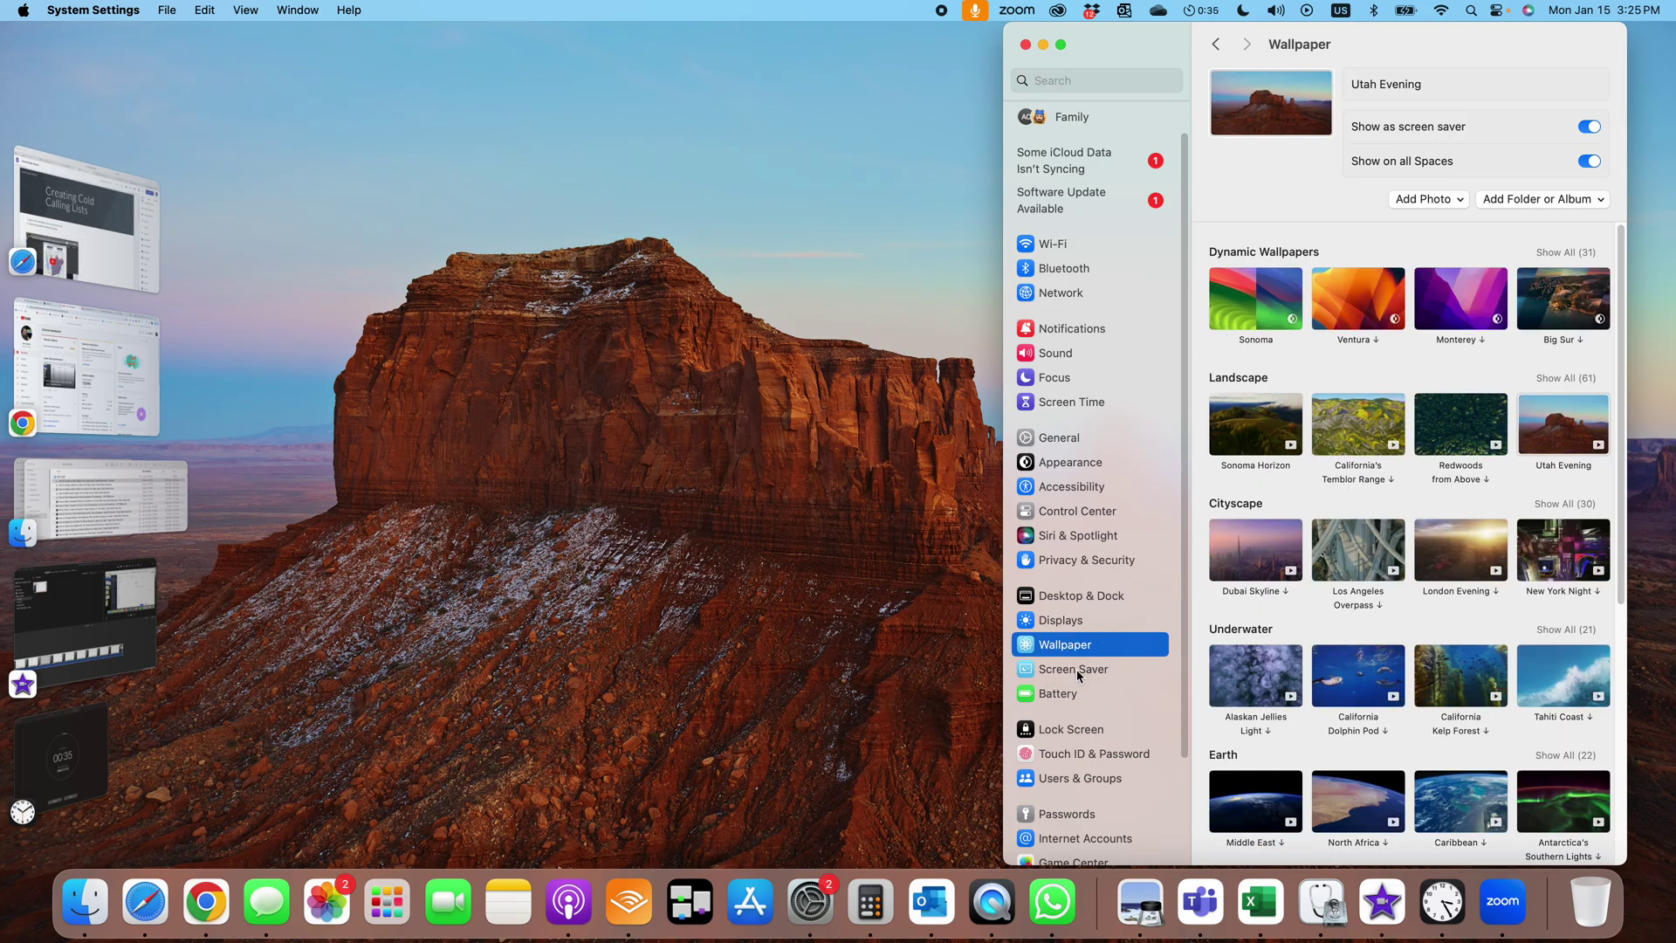
left_click(1079, 669)
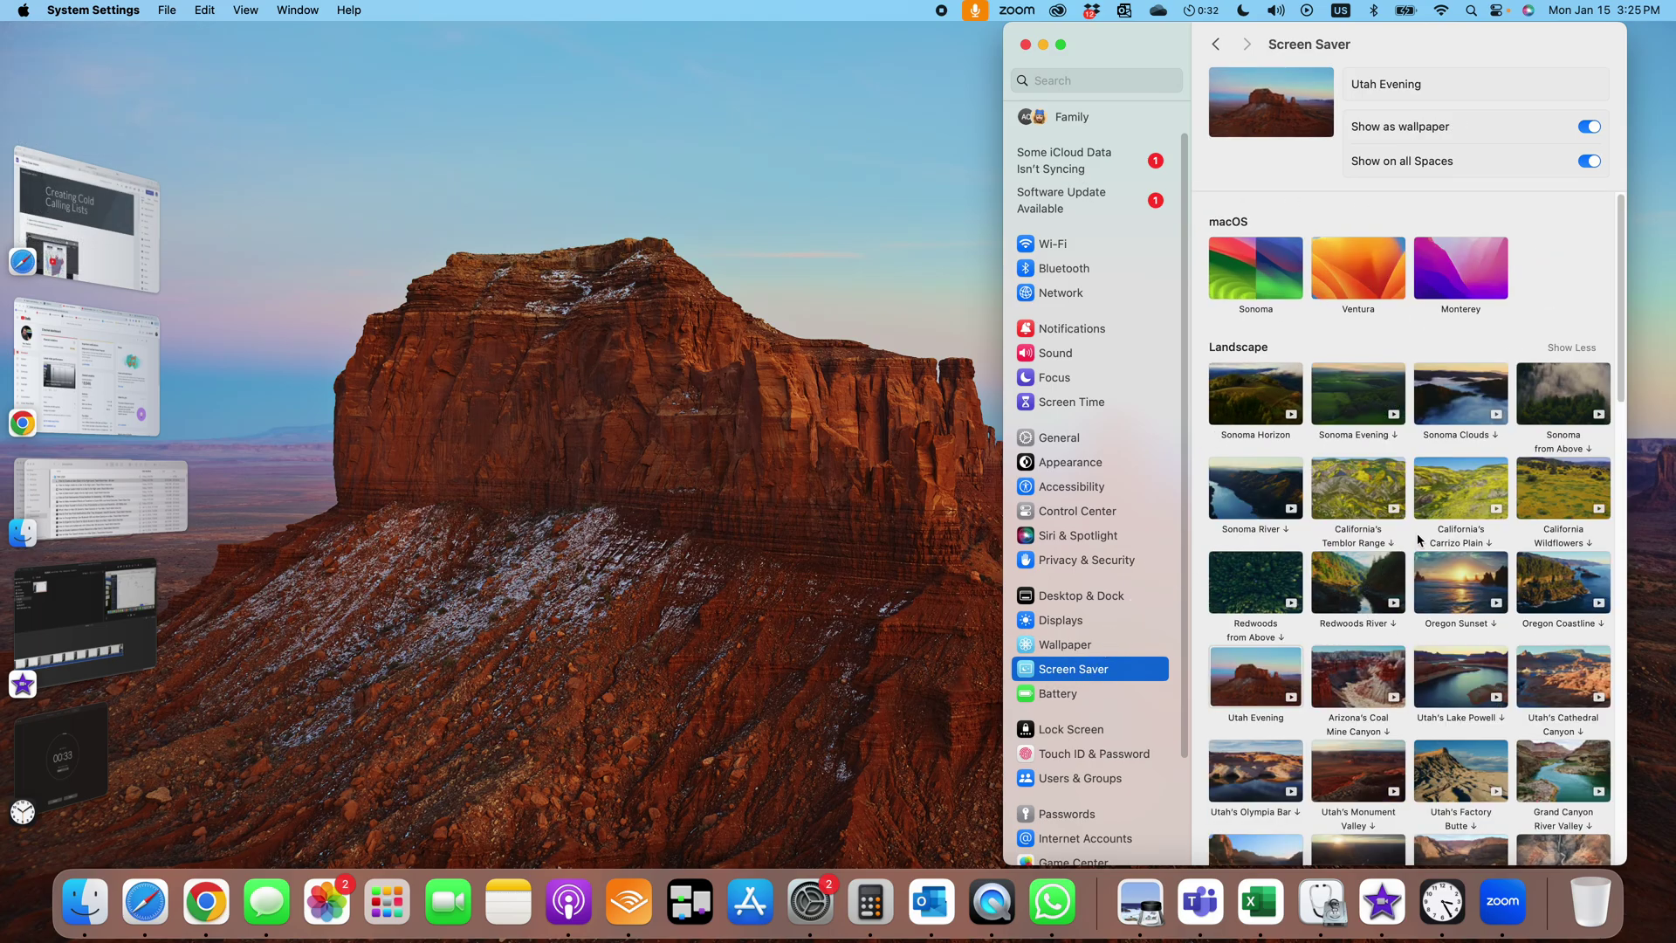
scroll(1484, 523, "down", 2)
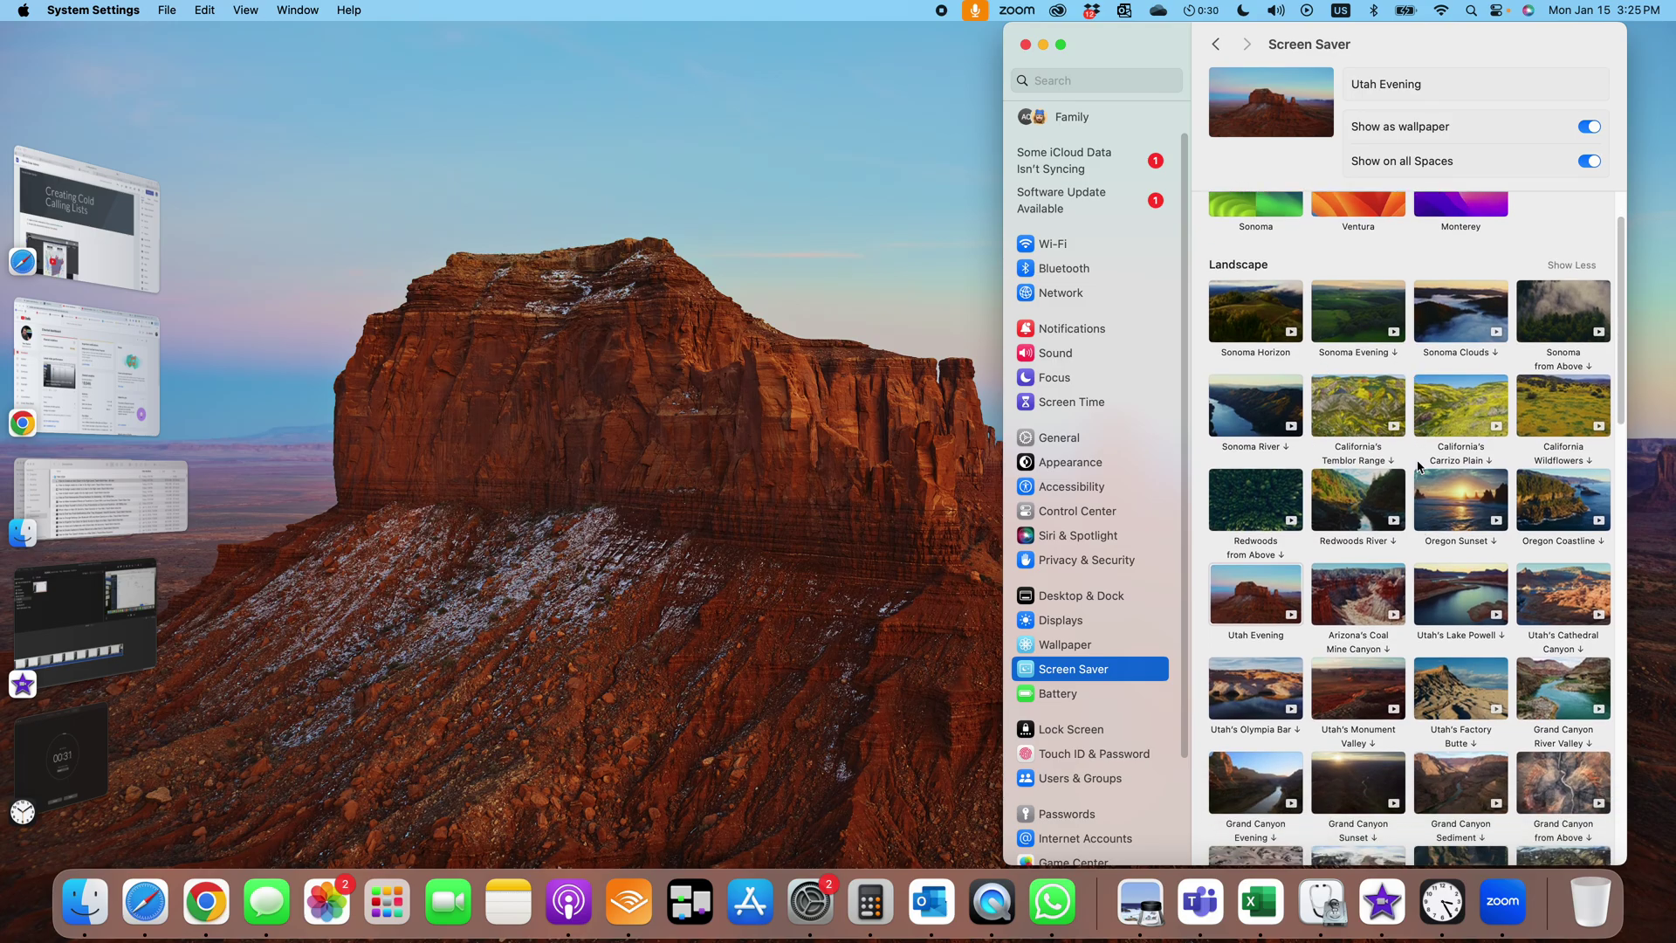
scroll(1420, 472, "down", 4)
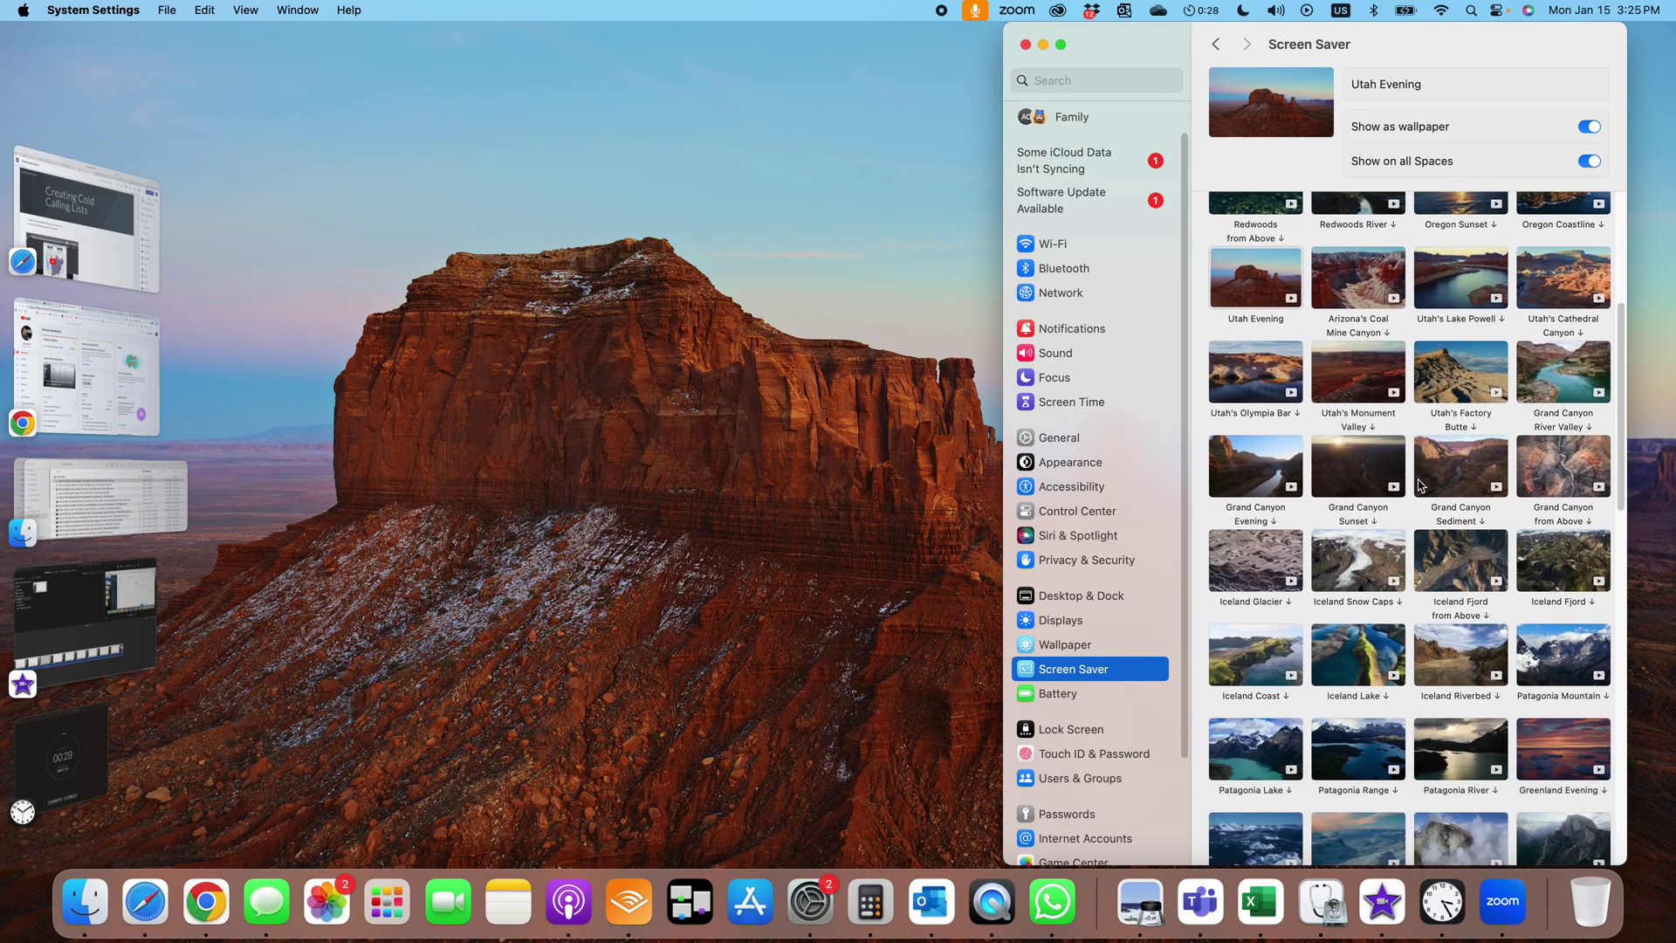
scroll(1416, 527, "down", 6)
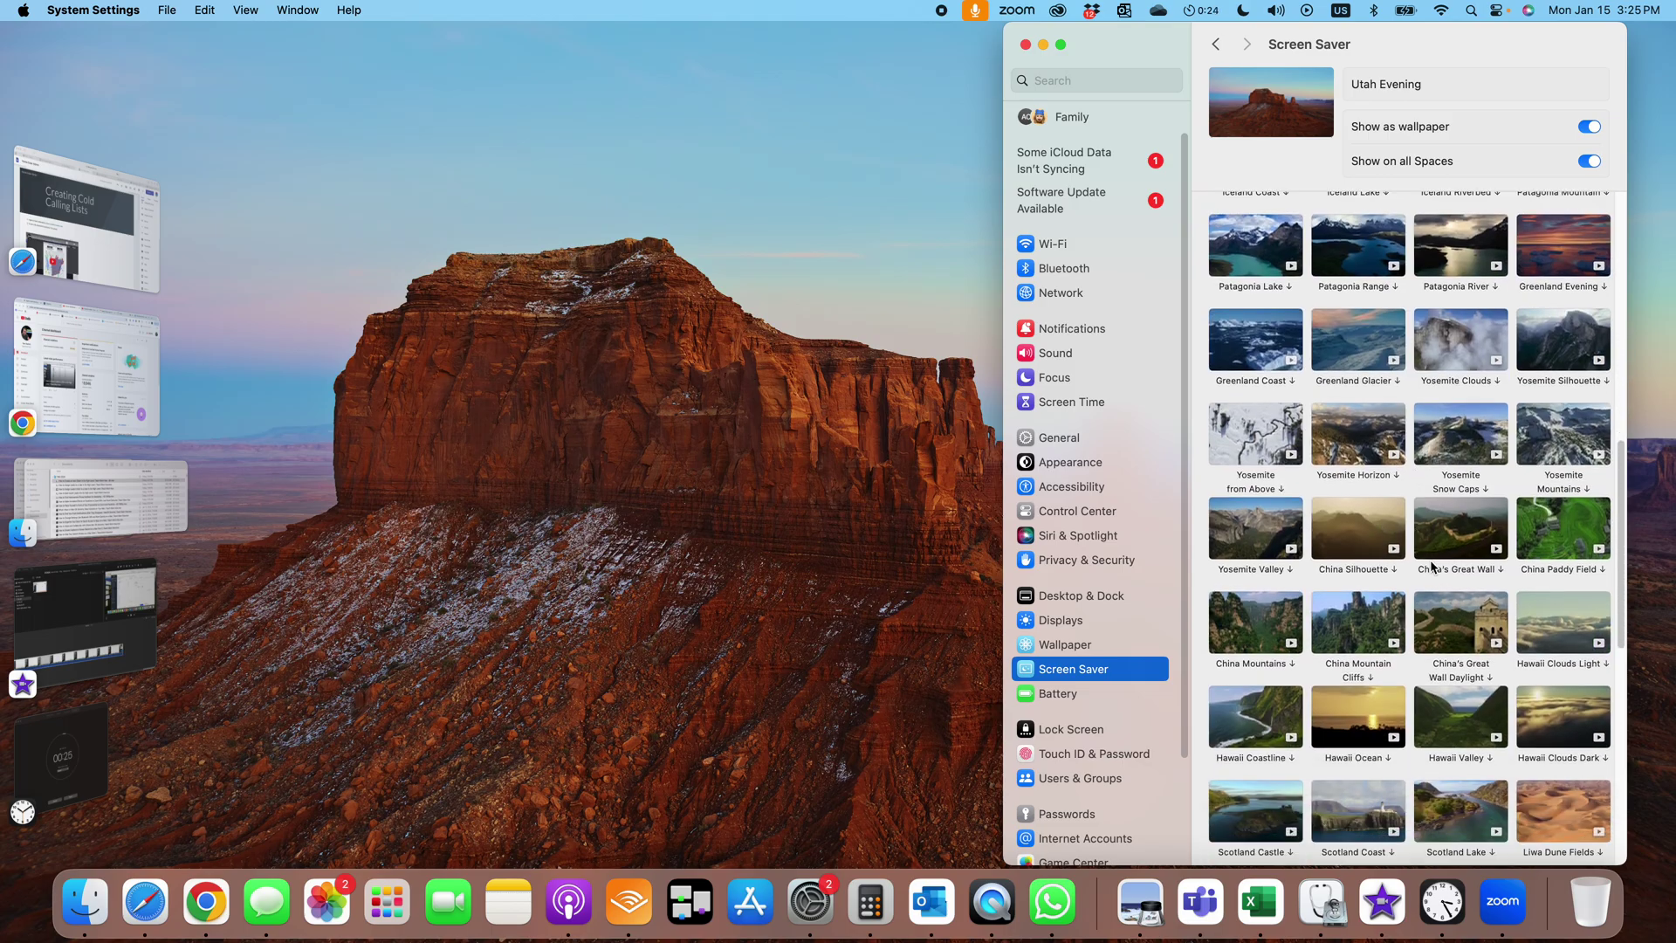
scroll(1432, 568, "down", 6)
scroll(1431, 568, "down", 5)
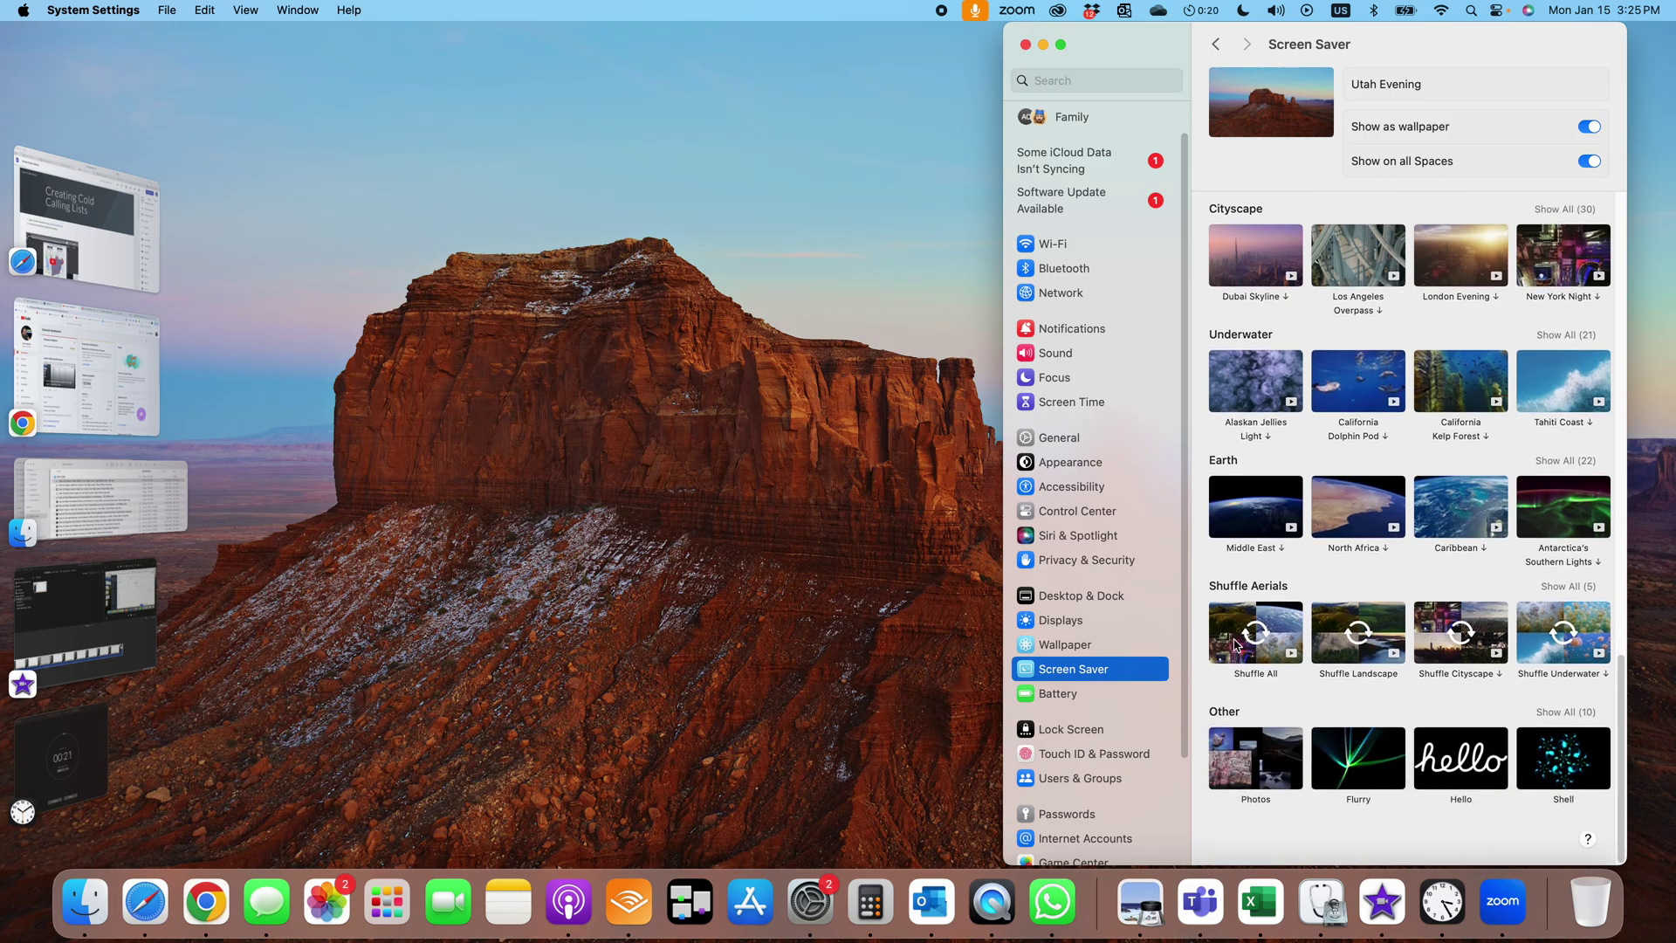
left_click(1256, 648)
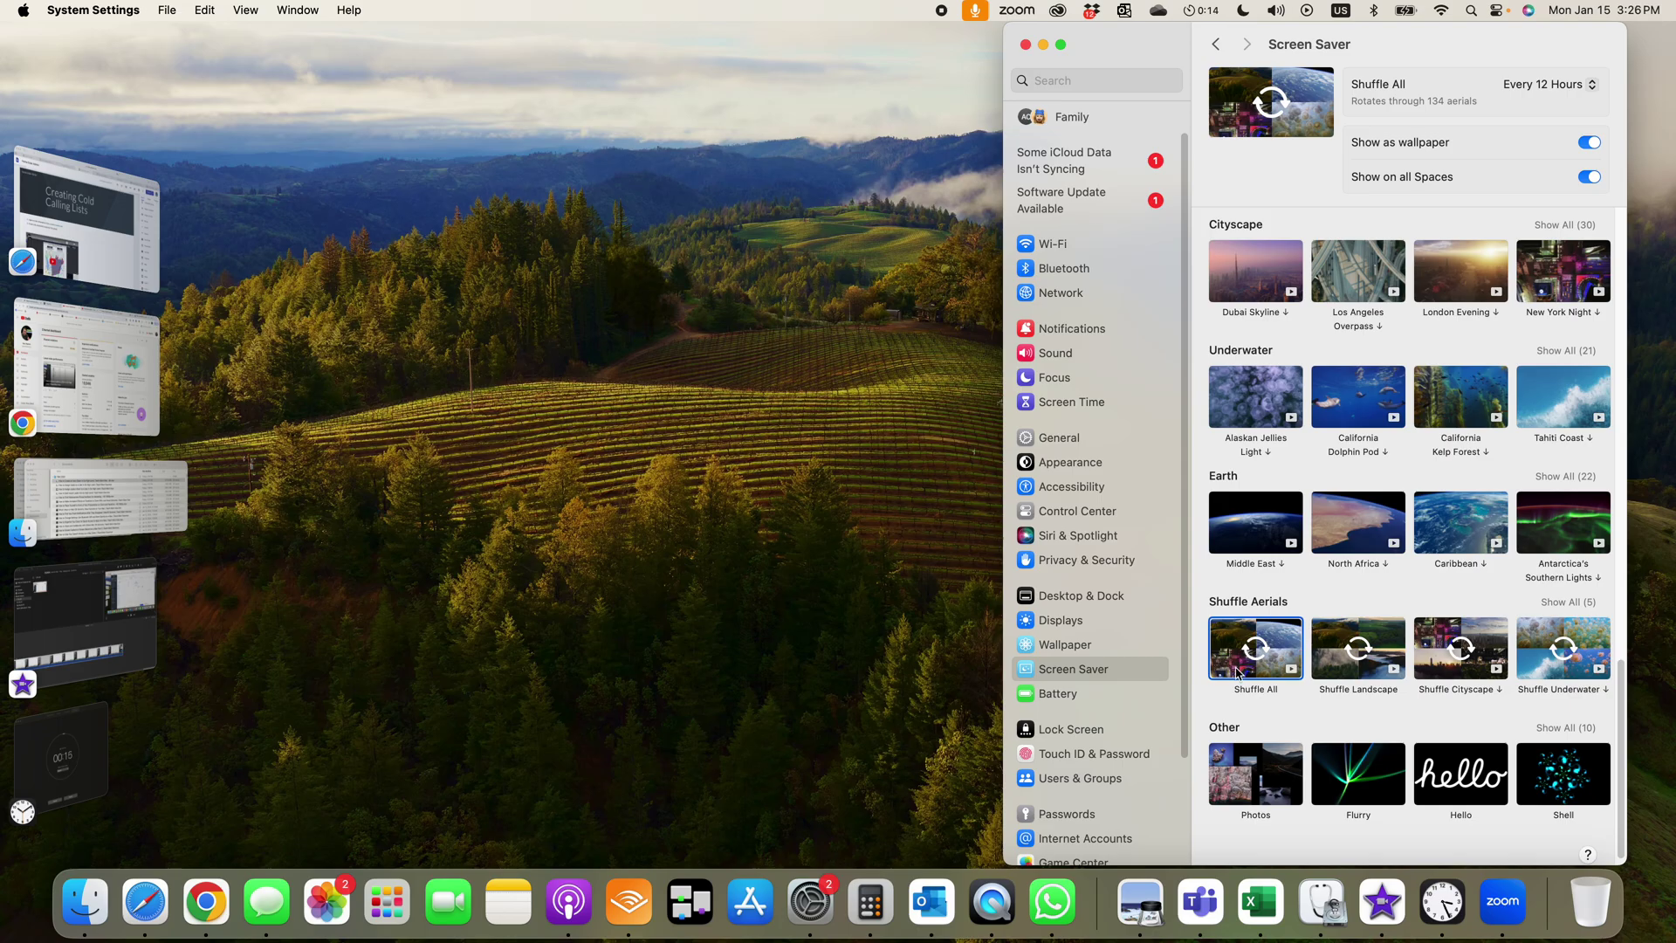
Step: Put away System Settings and the Clock timer window (00:19:00) to show the desktop widgets
left_click(915, 494)
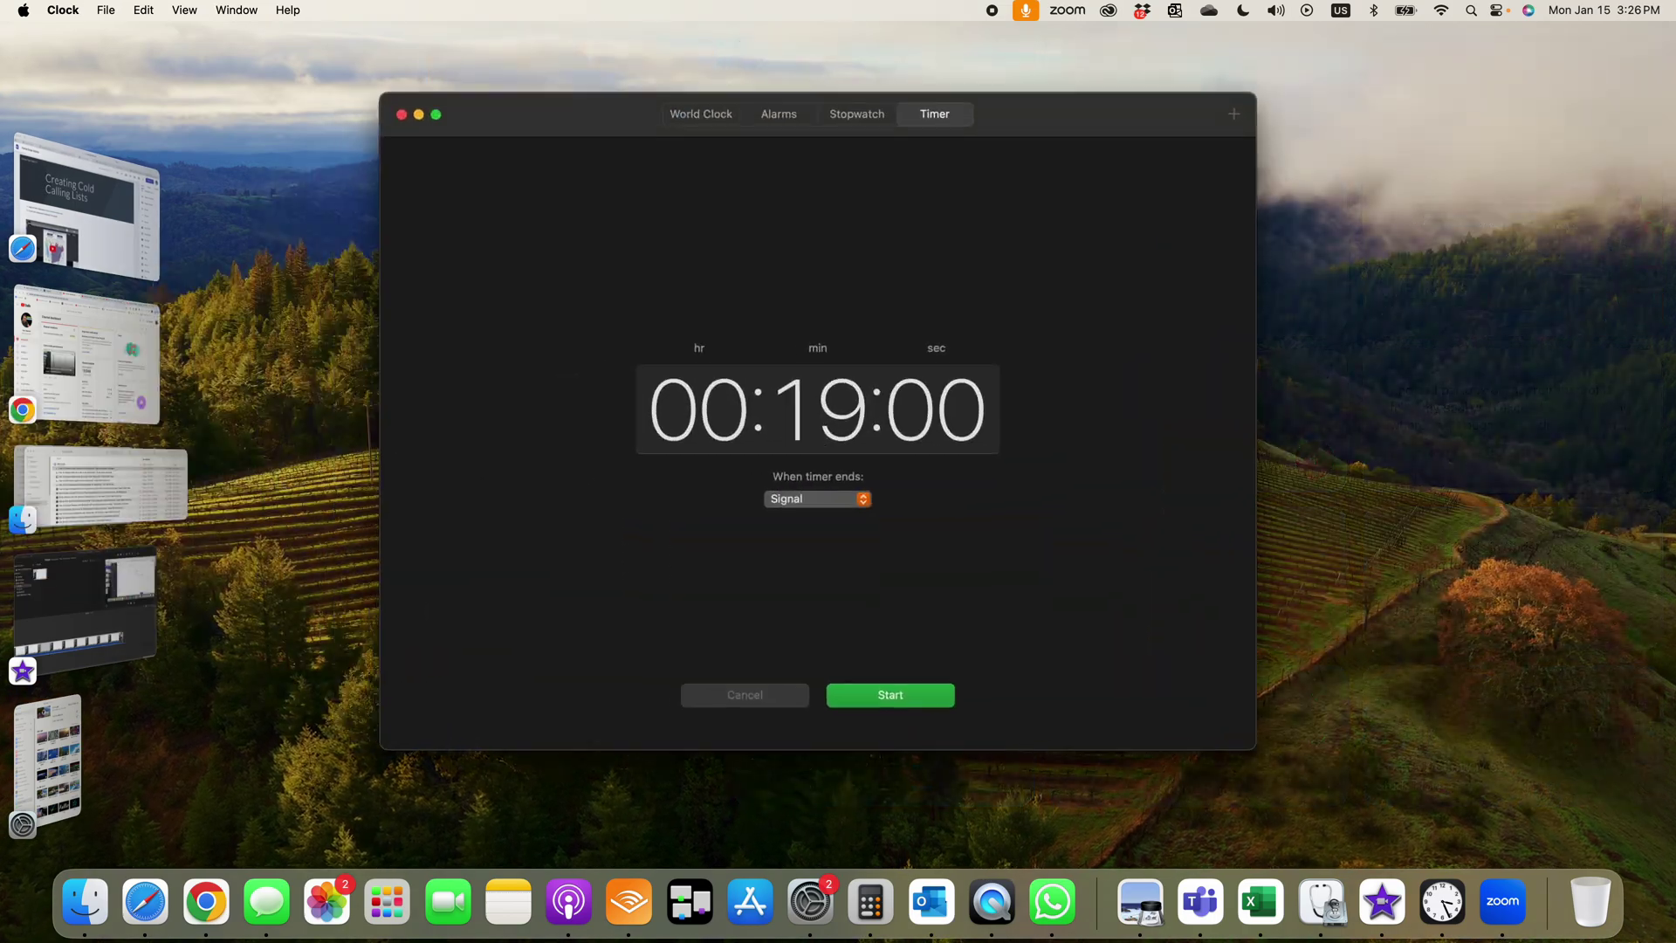
left_click(358, 276)
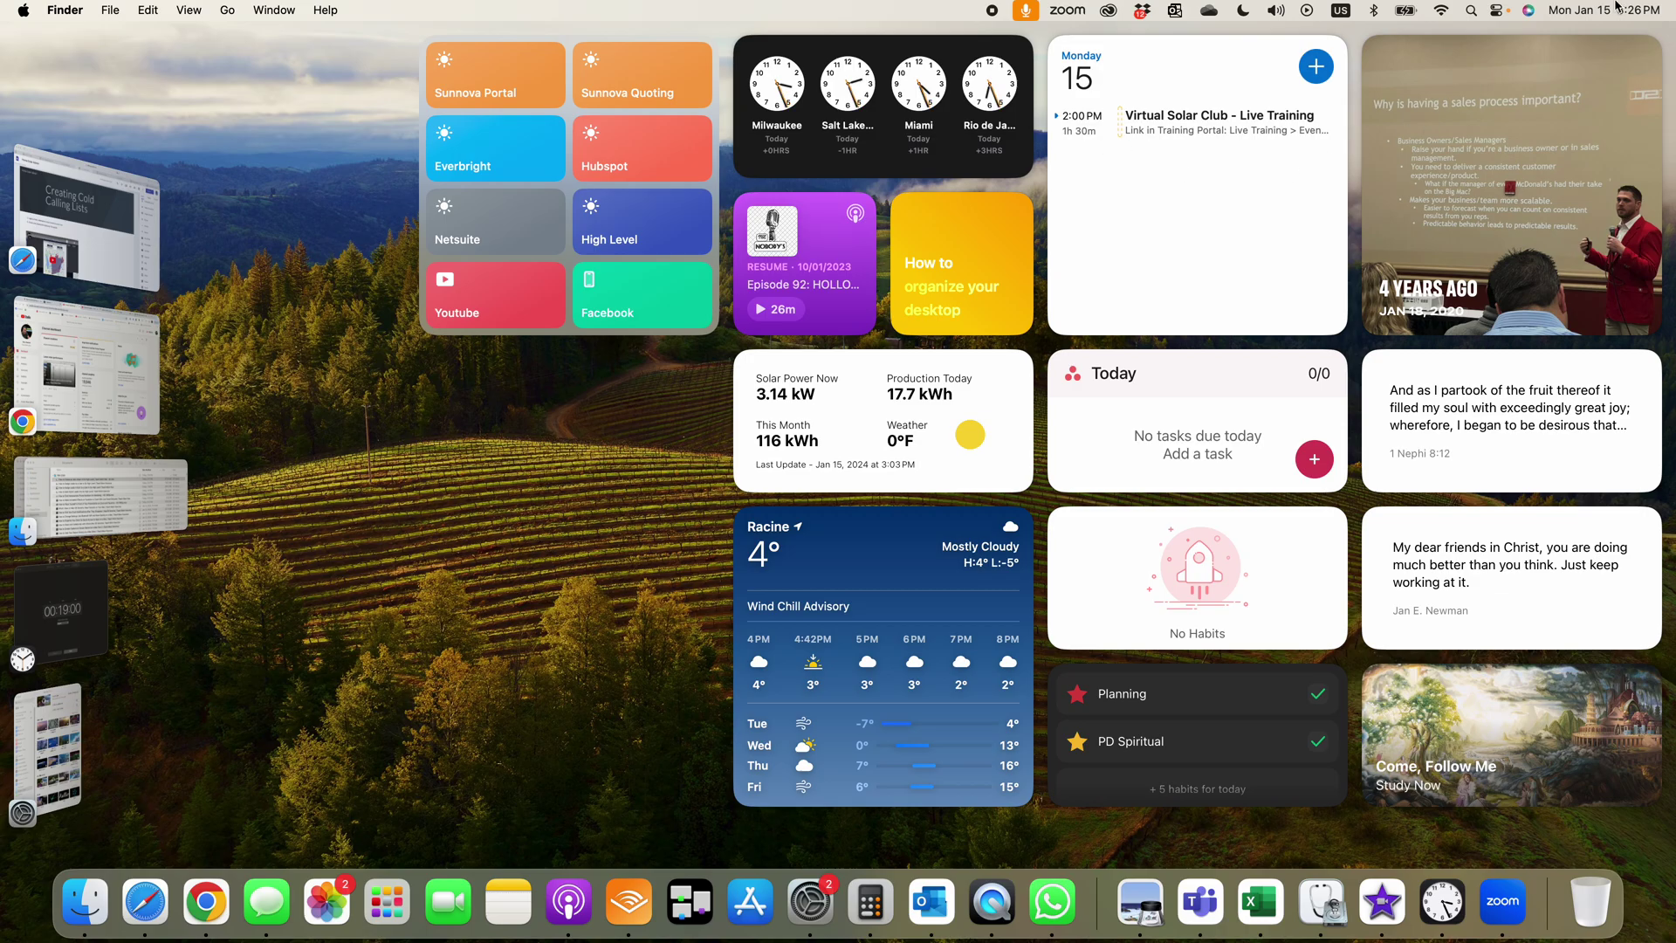
Step: Bring System Settings back and open Desktop & Dock, scrolled to Windows and Mission Control
left_click(804, 878)
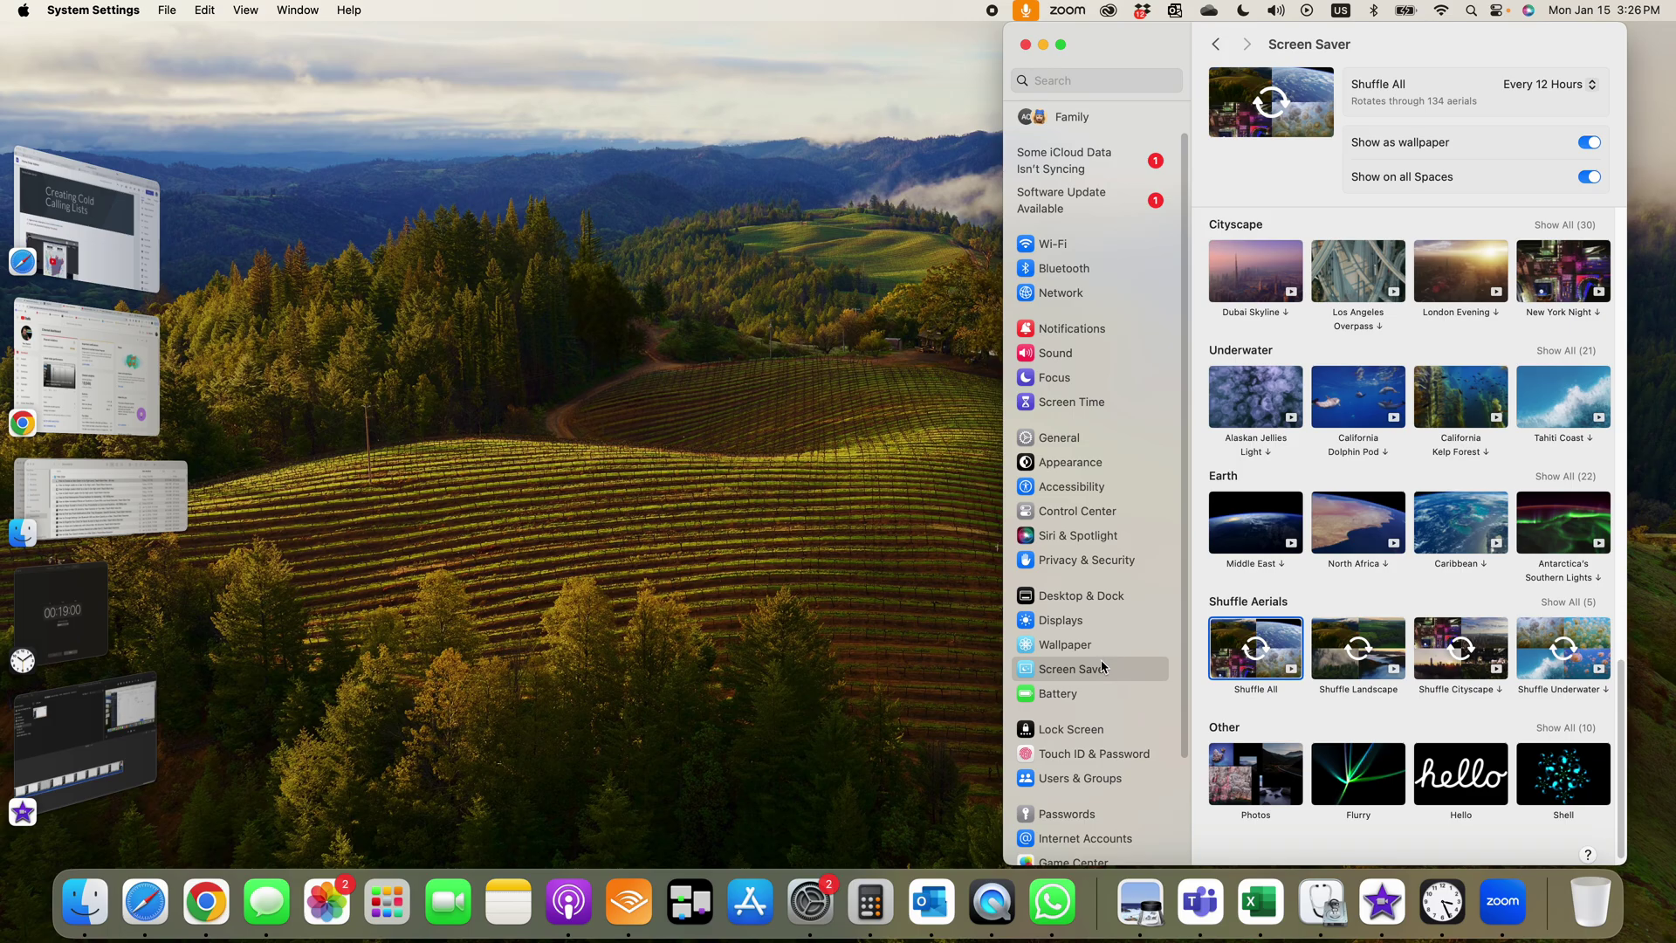
left_click(1106, 675)
scroll(1456, 677, "down", 1)
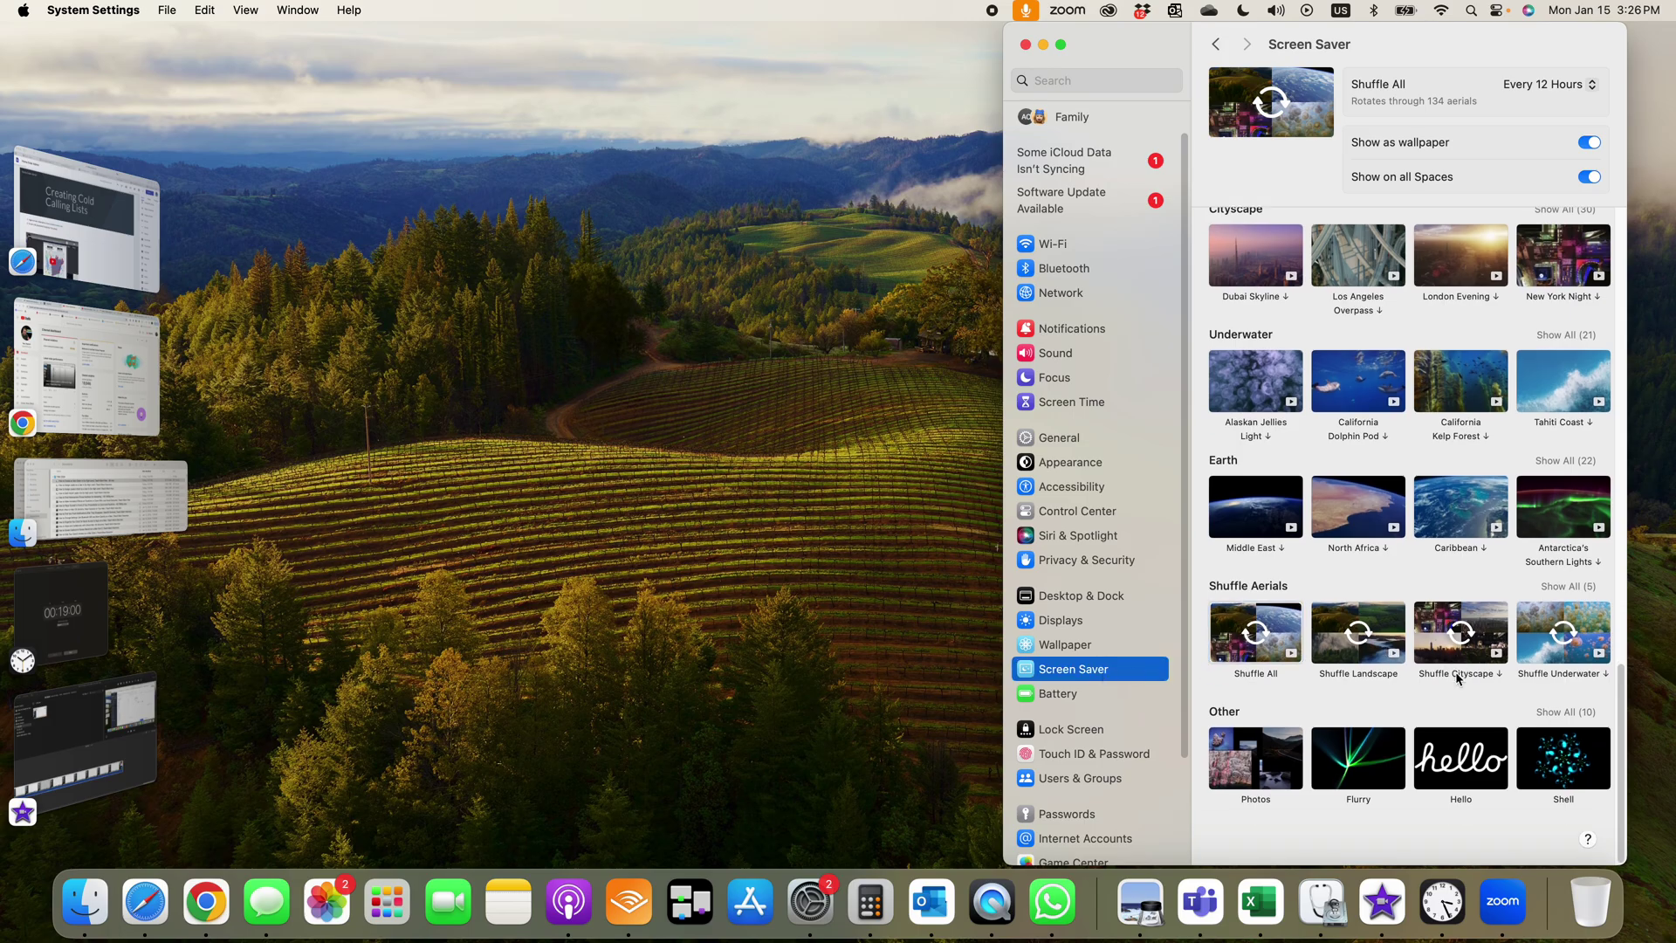
left_click(1082, 600)
scroll(1504, 670, "down", 10)
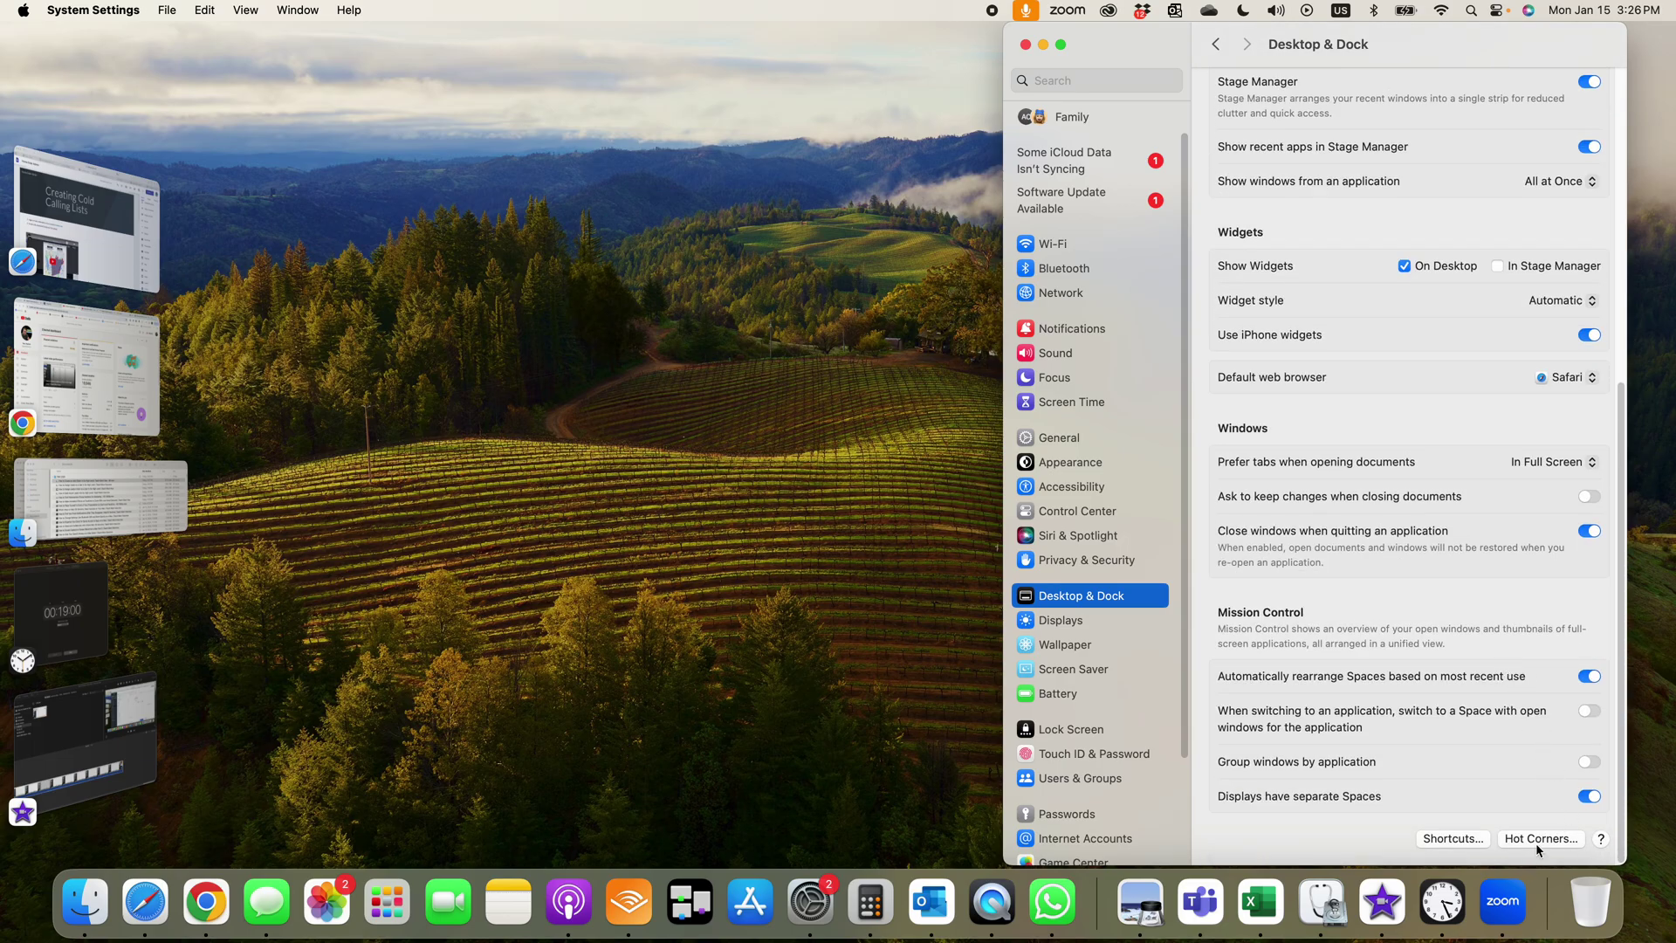
Step: Set the bottom-right hot corner to Mission Control instead of Quick Note and test it
left_click(1541, 838)
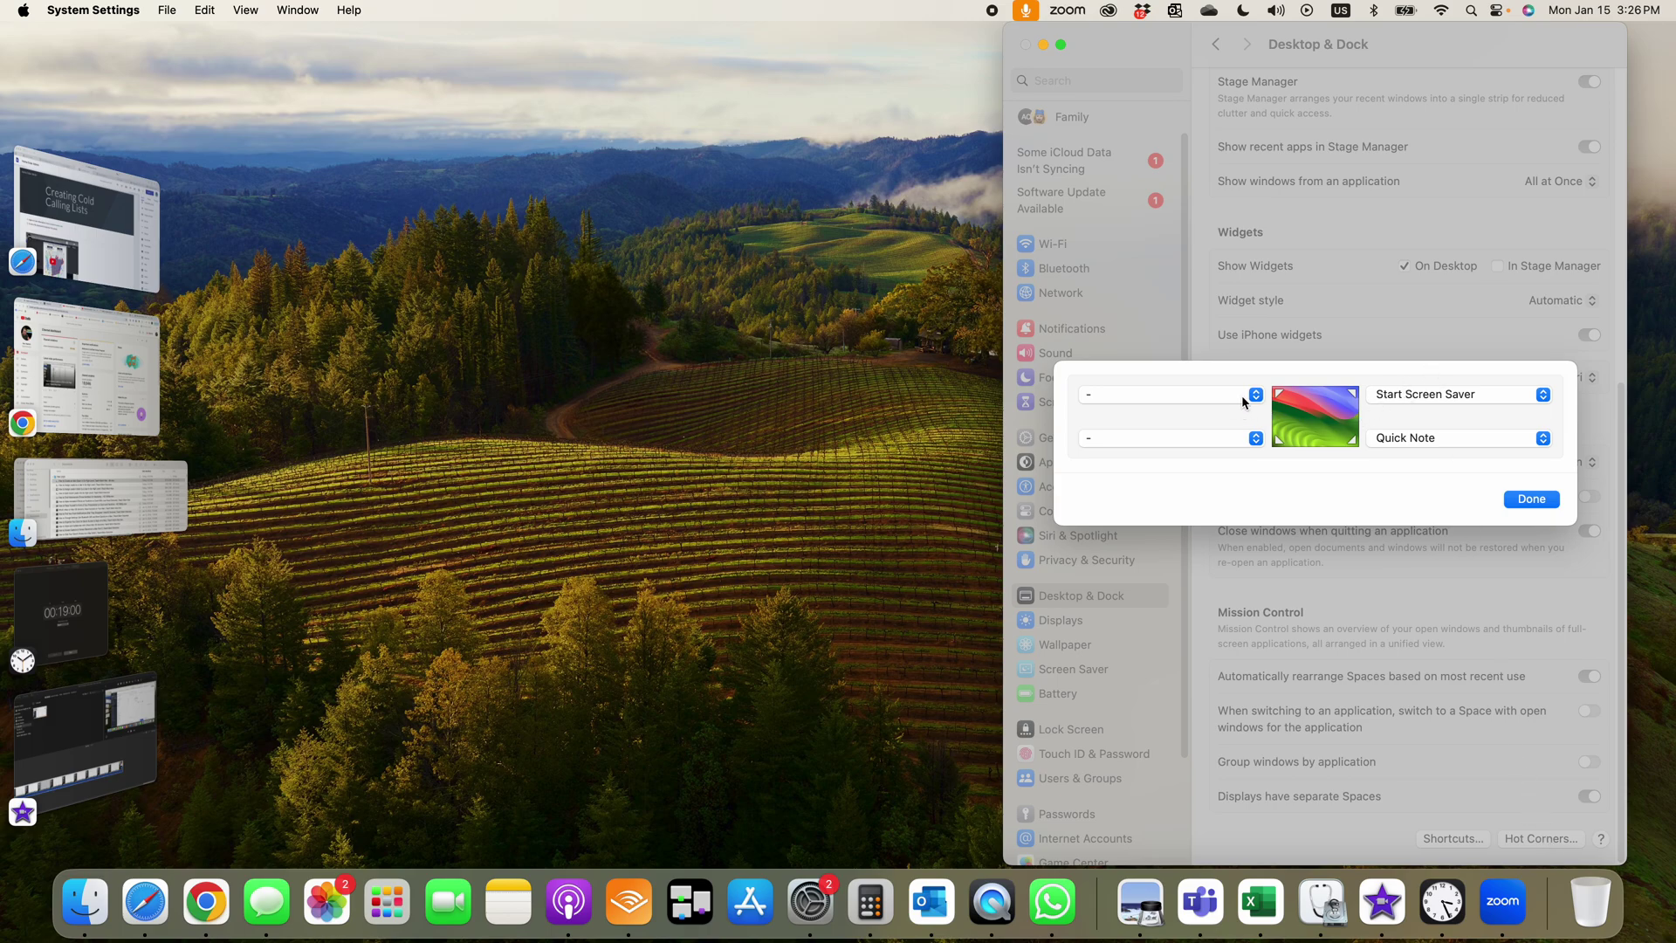
mouse_move(1674, 942)
left_click(1496, 438)
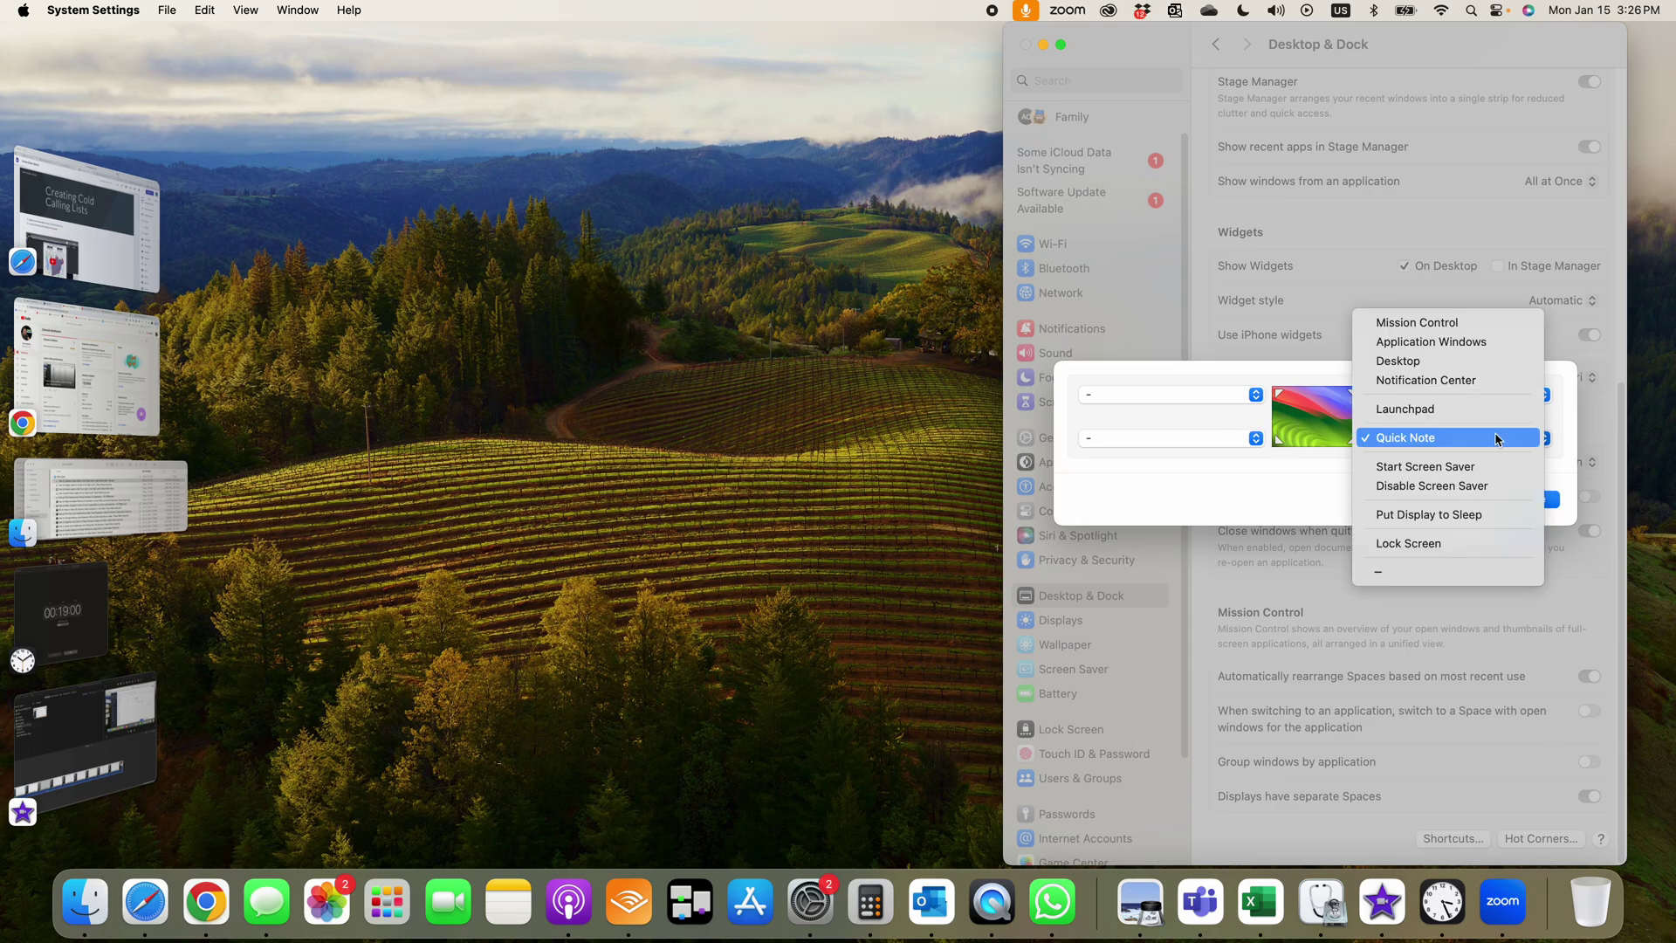
left_click(1446, 323)
mouse_move(1674, 941)
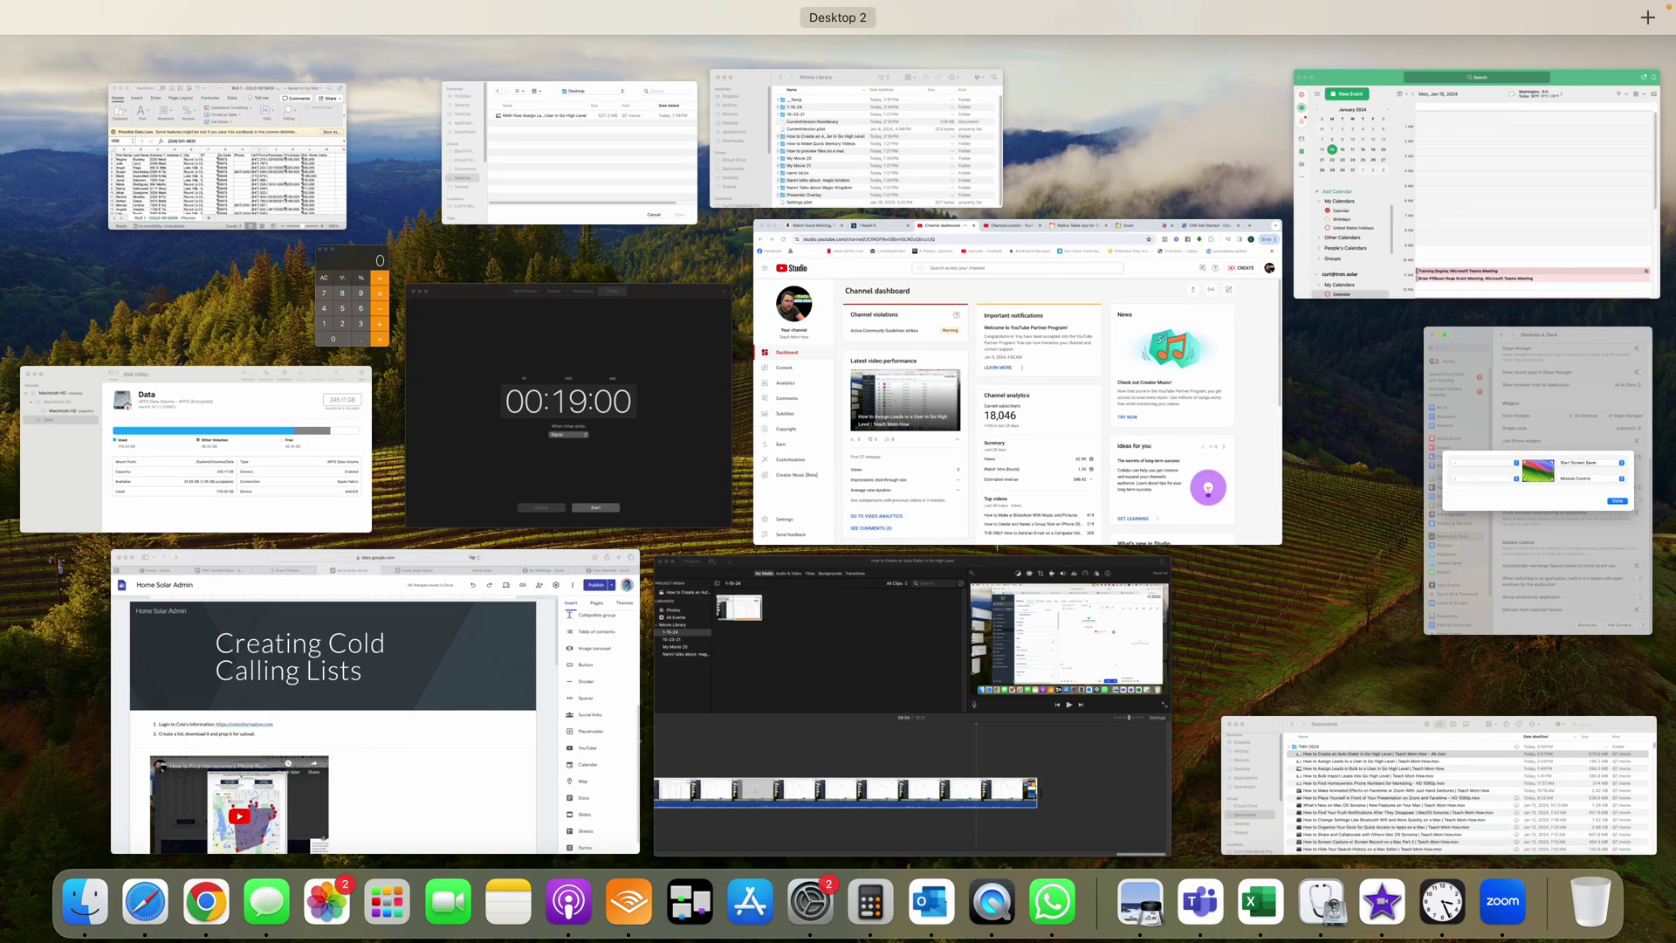
left_click(1428, 544)
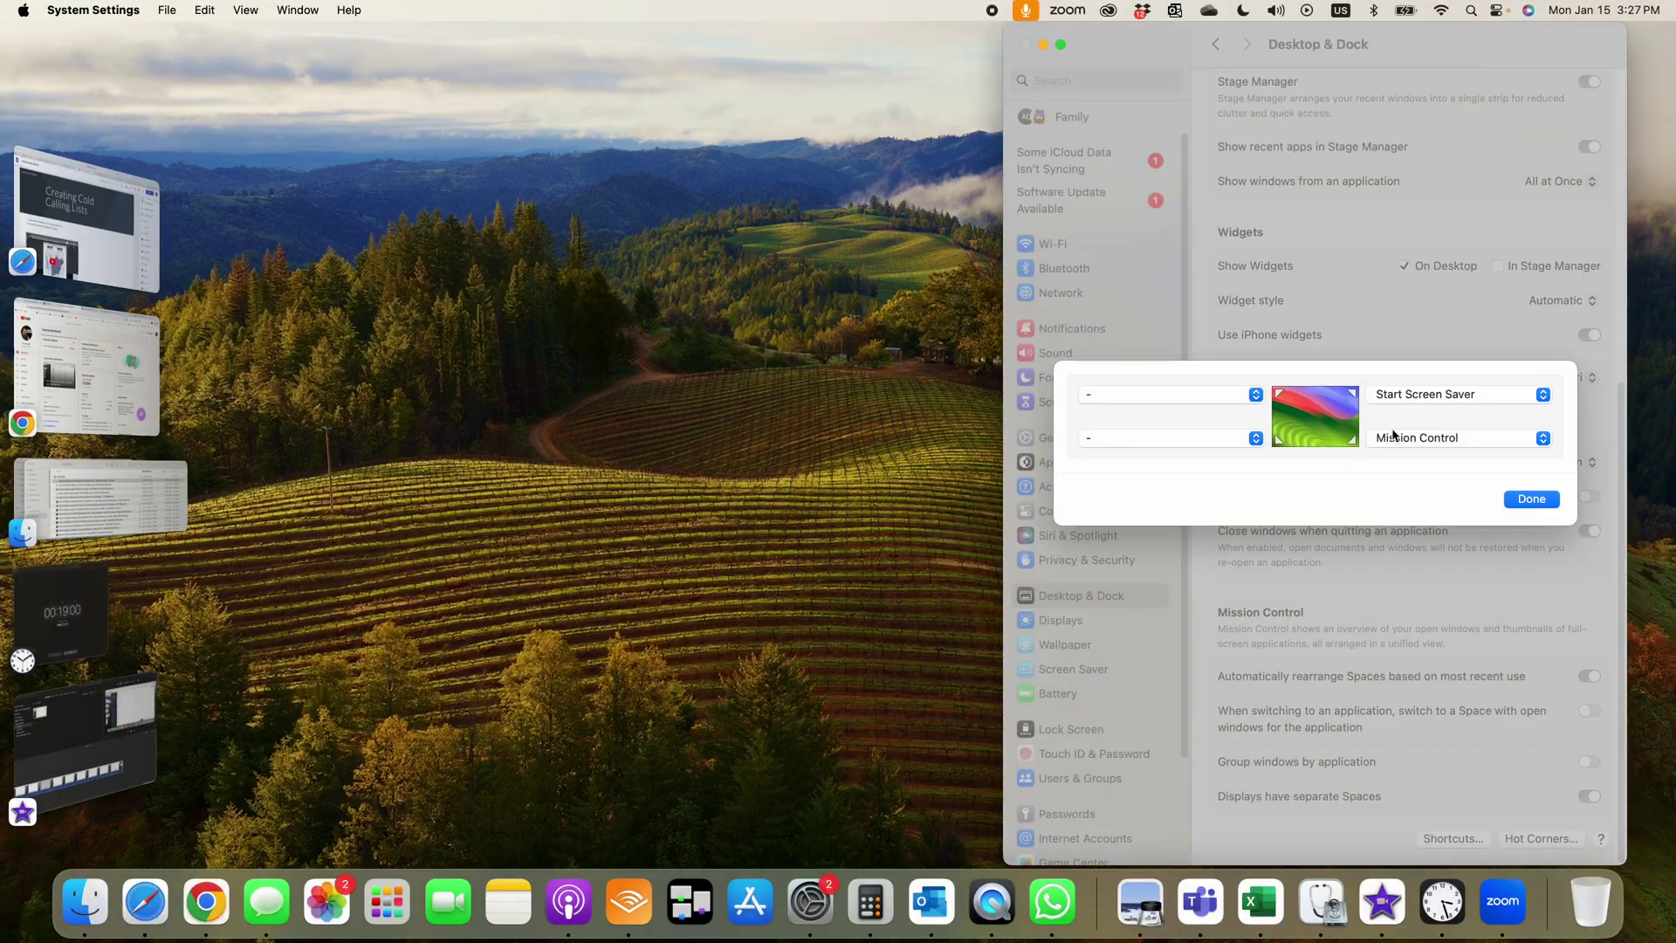
Step: Confirm the hot corners (Start Screen Saver and Mission Control) and close the sheet
left_click(1533, 499)
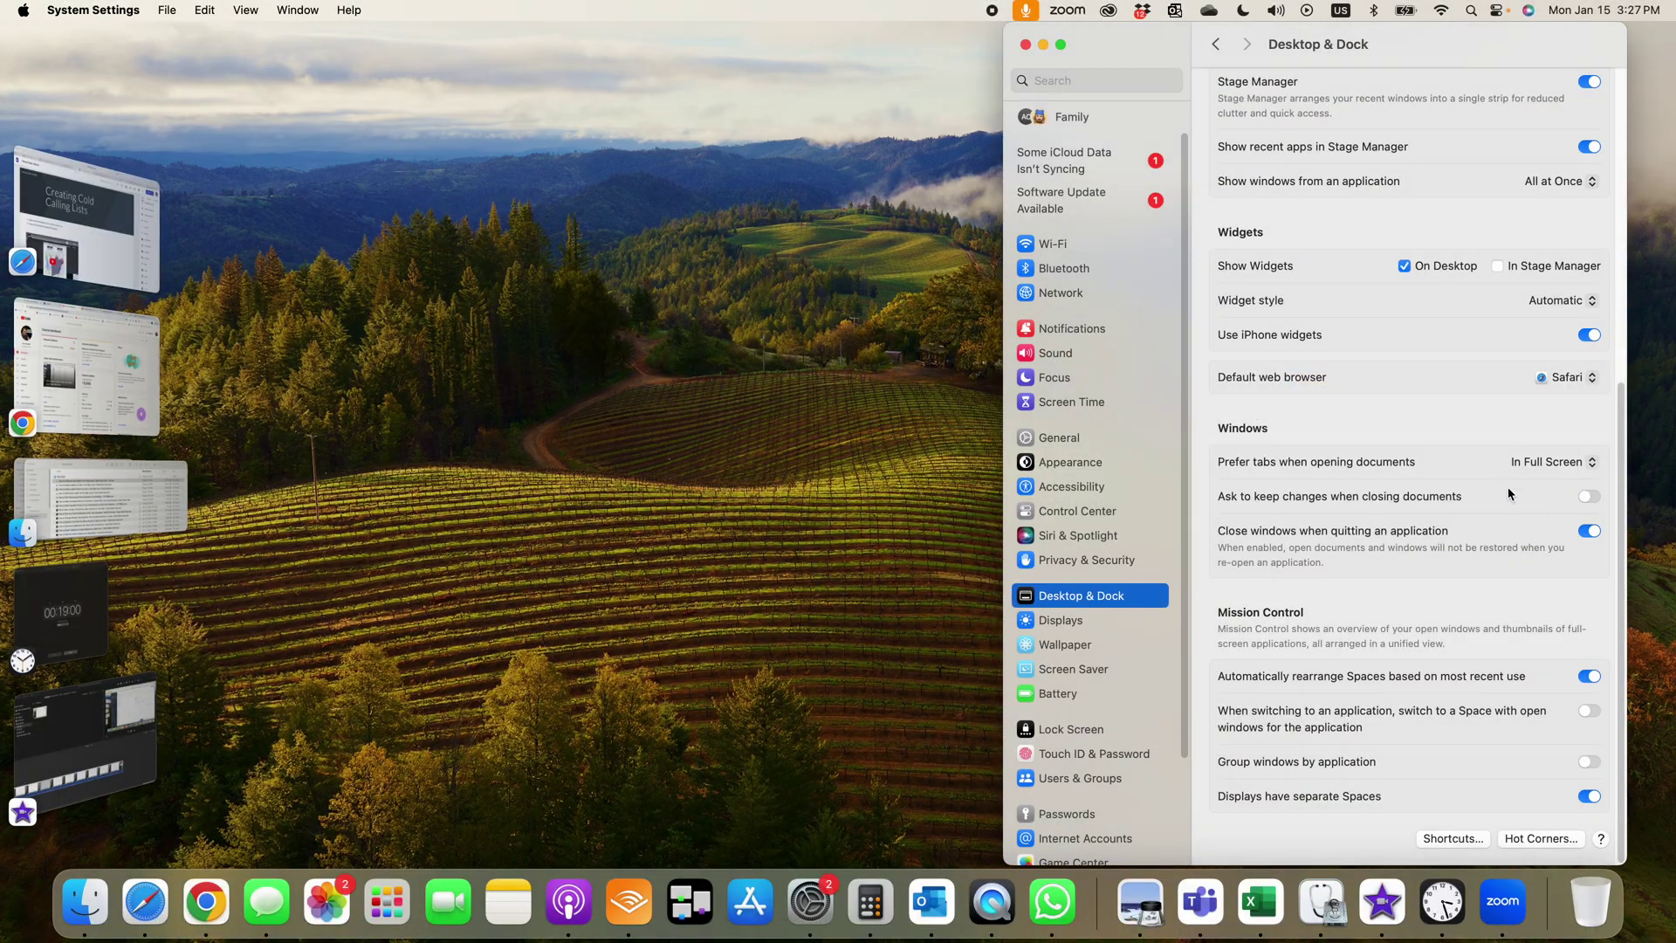